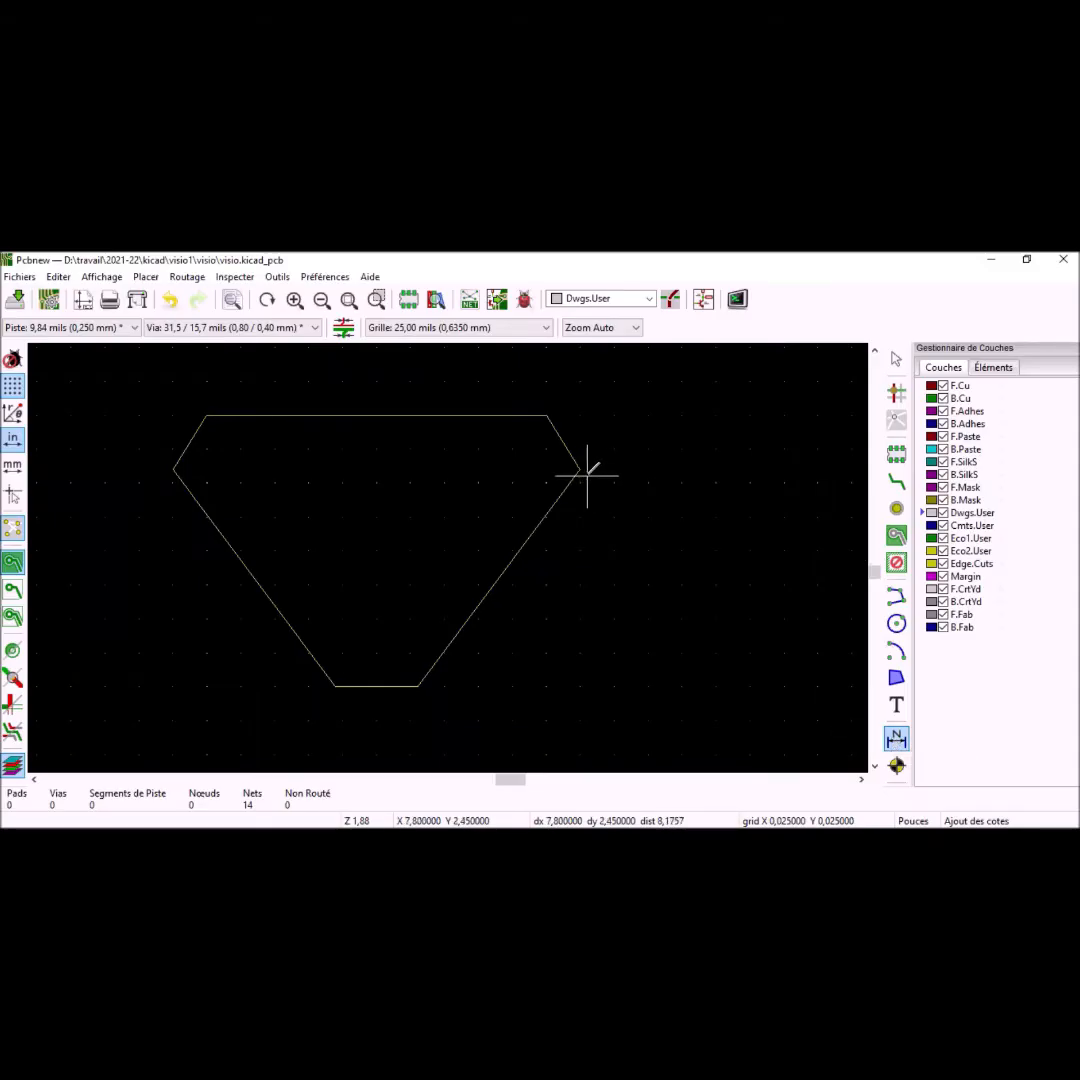
Add a horizontal dimension of about 0.25 inch running inward from the board outline's right-hand corner, with its dimension line below the corner.
{"action": "key", "text": "shift+n"}
{"action": "left_click", "coordinate": [580, 469]}
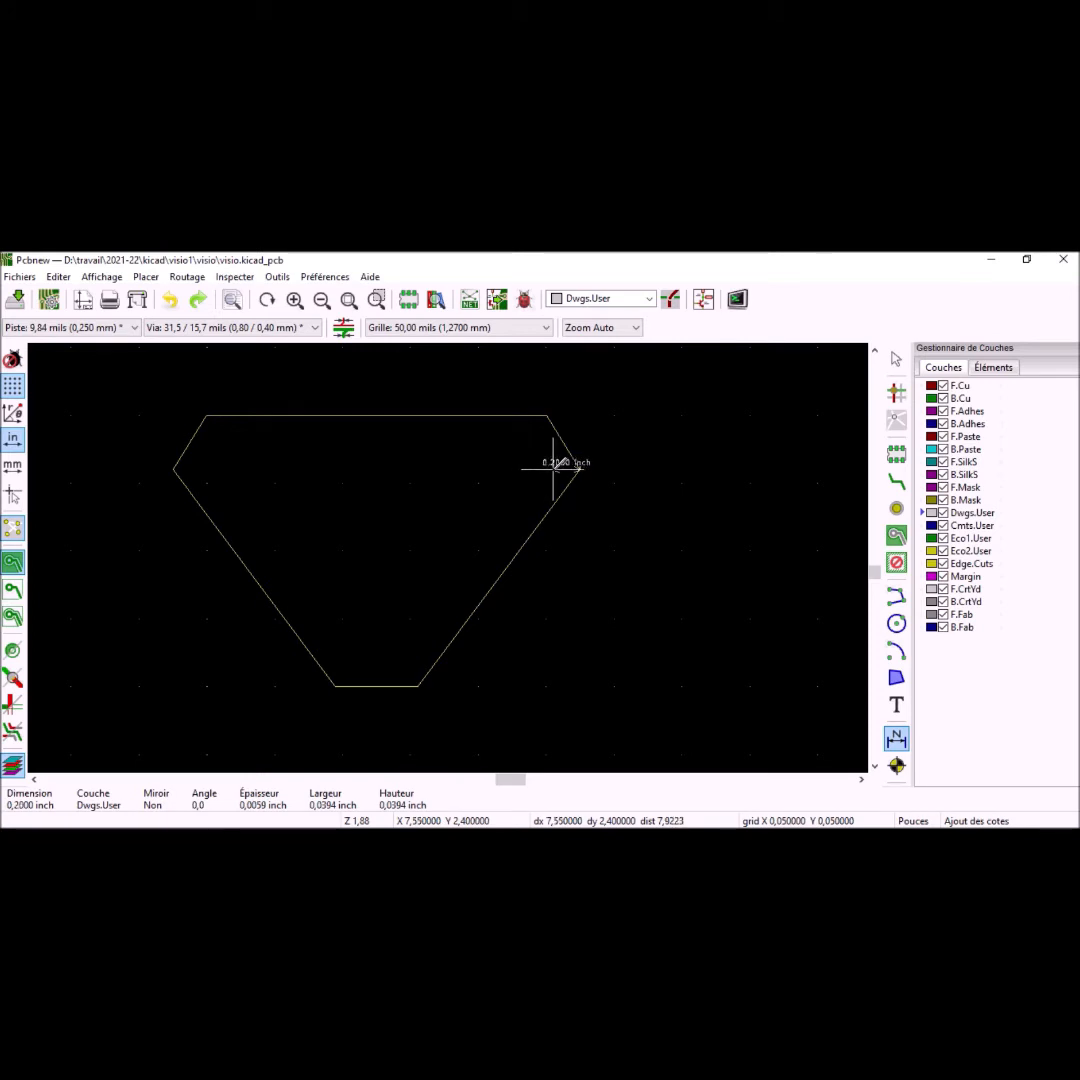
{"action": "left_click", "coordinate": [545, 467]}
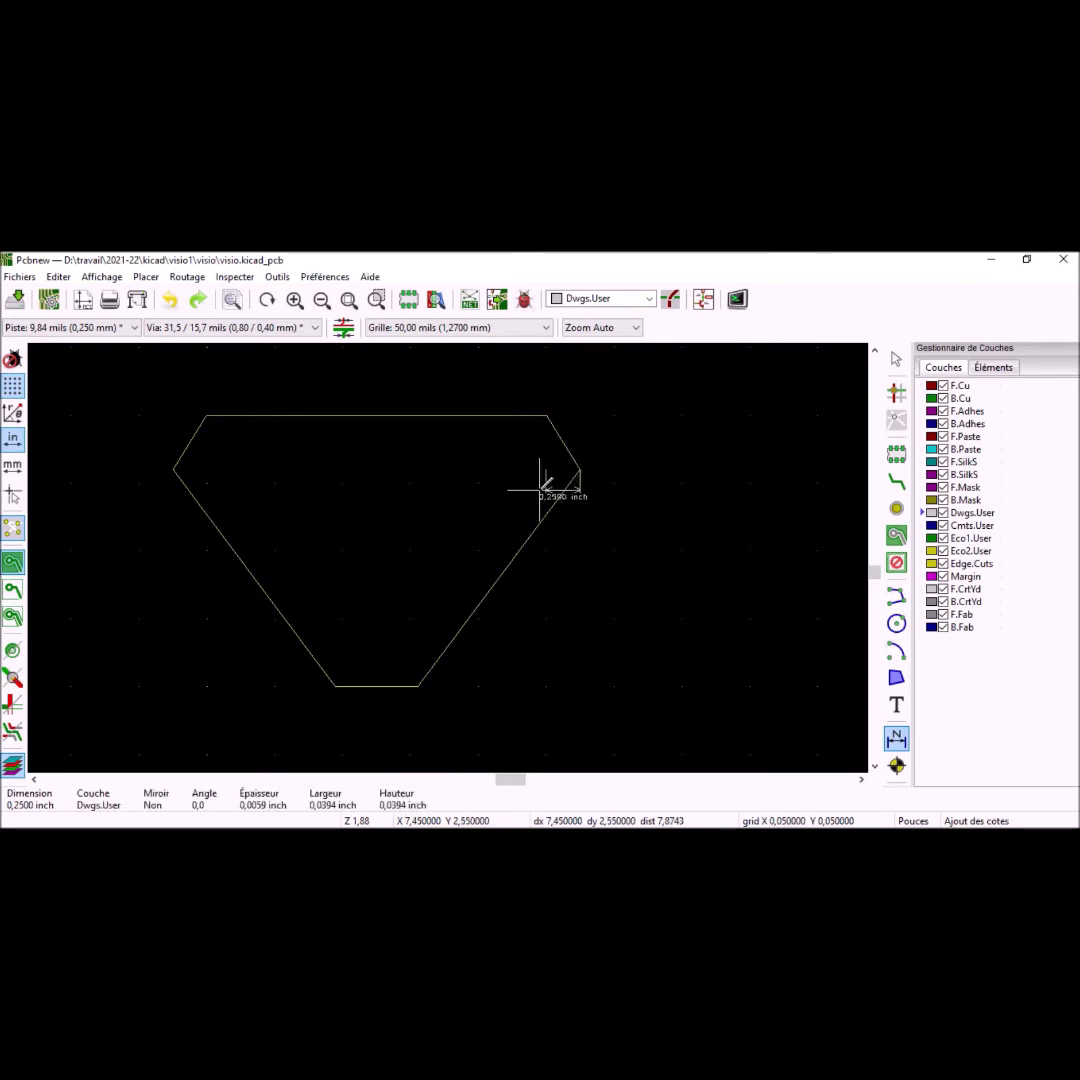
{"action": "left_click", "coordinate": [540, 530]}
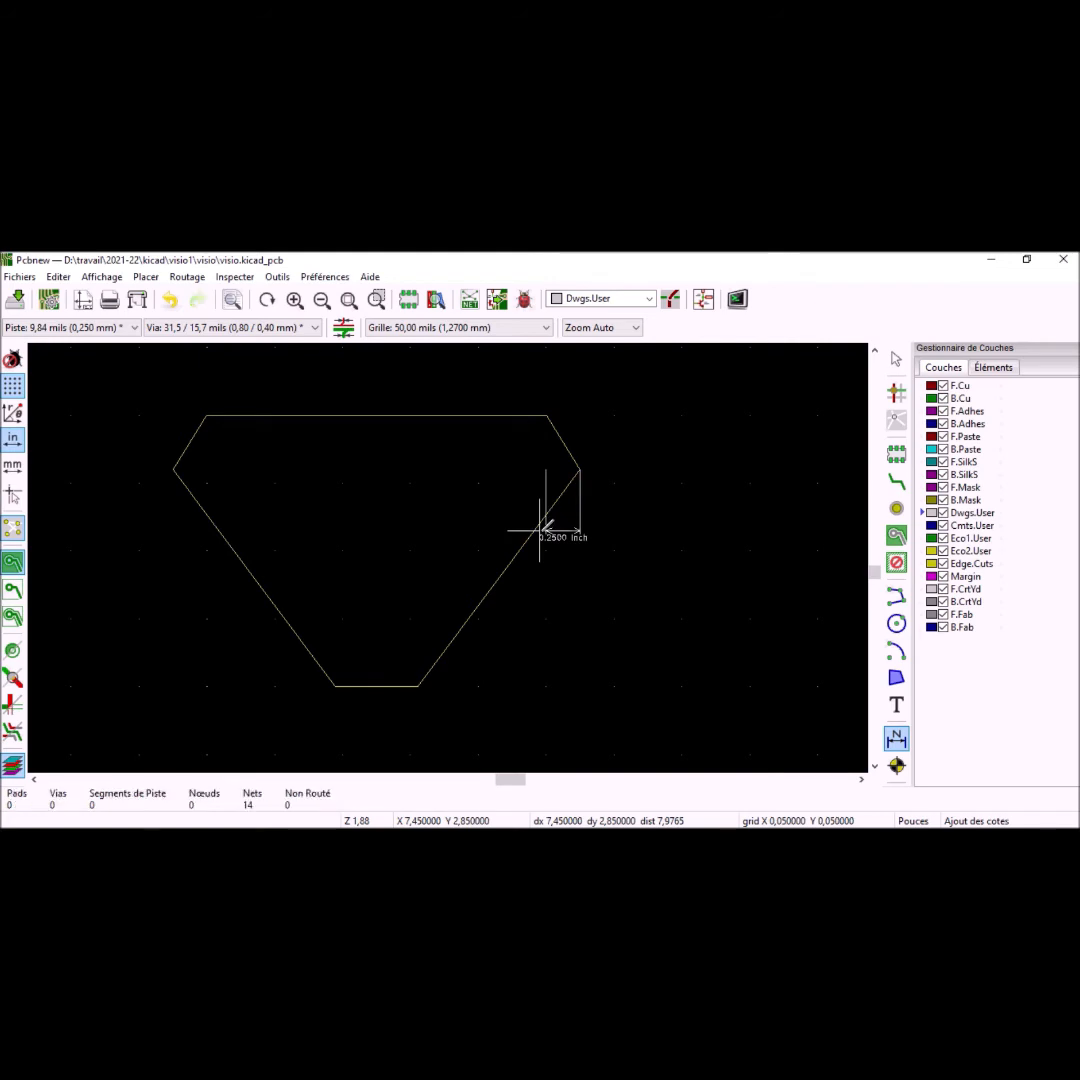
{"action": "key", "text": "Escape"}
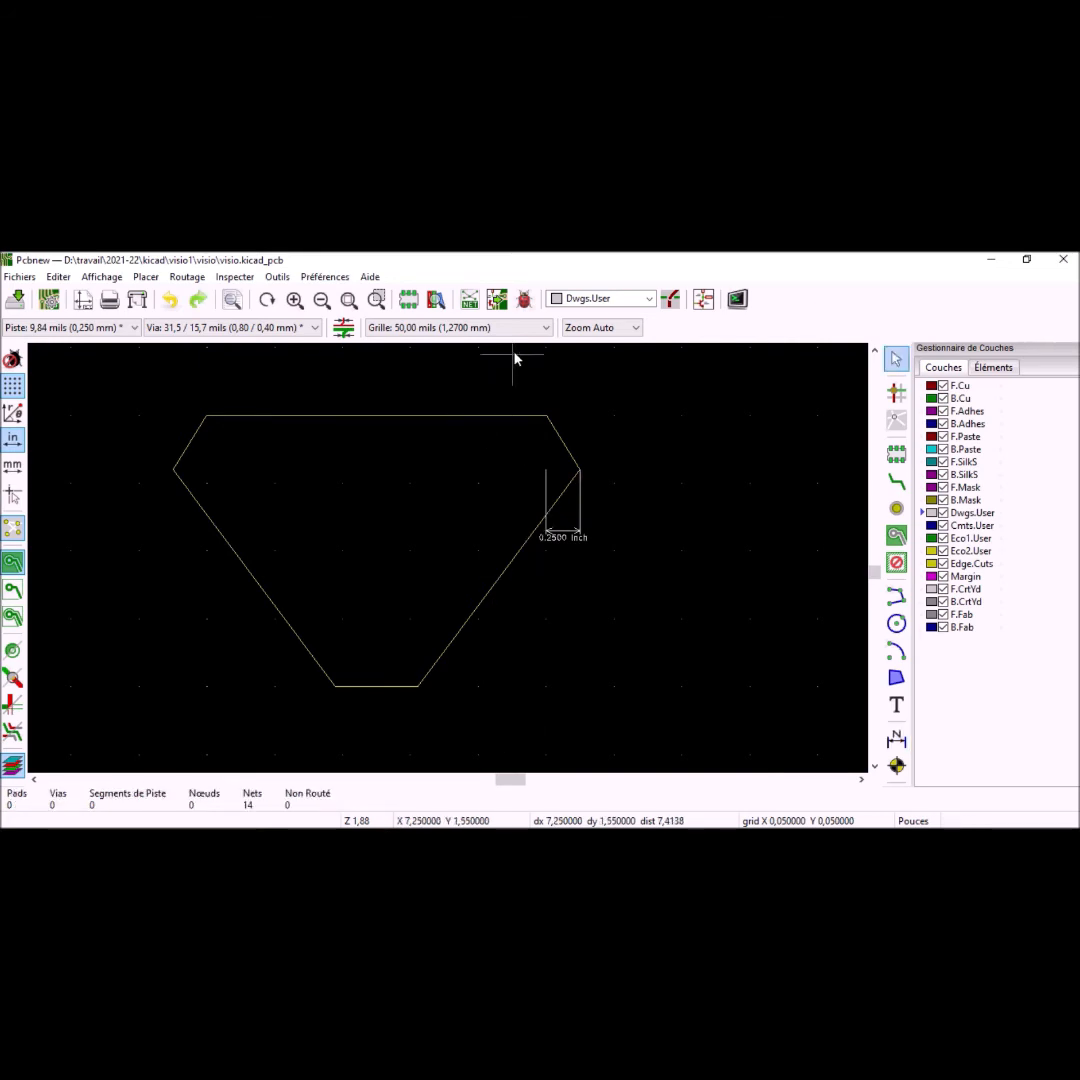
Set the grid to 25 mils and add a 0.175 inch dimension along the outline's lower edge, starting at its right end.
{"action": "left_click", "coordinate": [547, 328]}
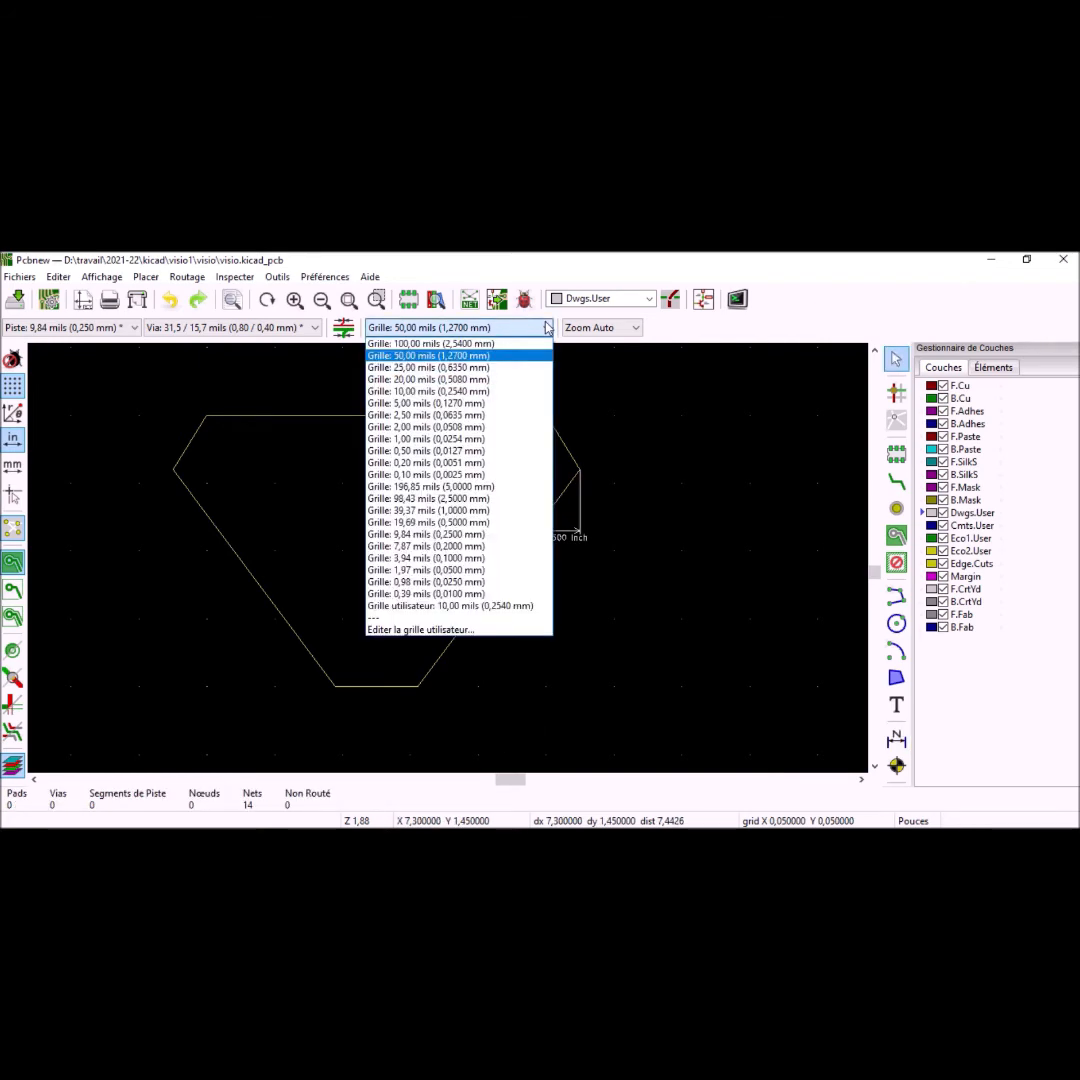
{"action": "left_click", "coordinate": [505, 372]}
{"action": "left_click", "coordinate": [896, 738]}
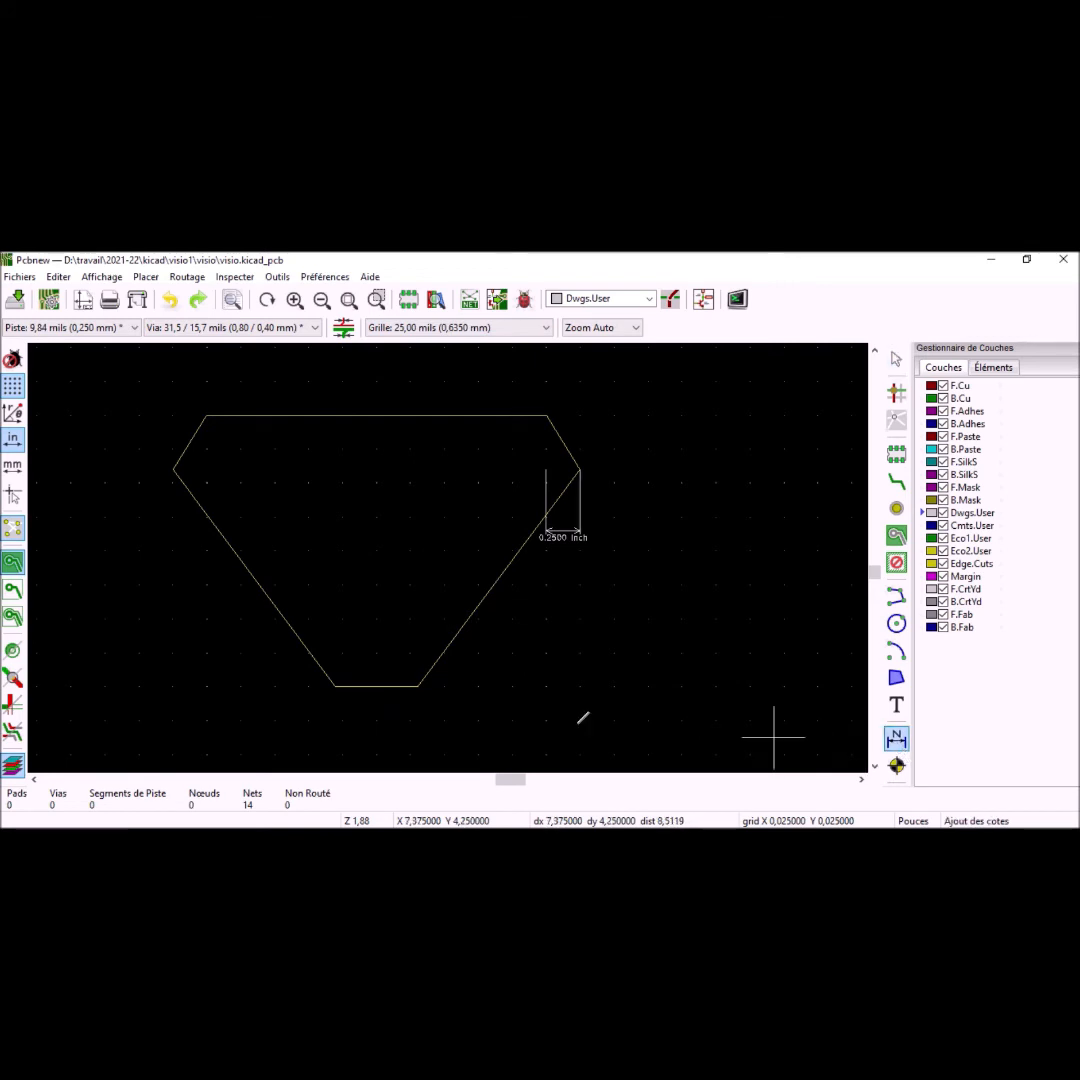
{"action": "left_click", "coordinate": [417, 686]}
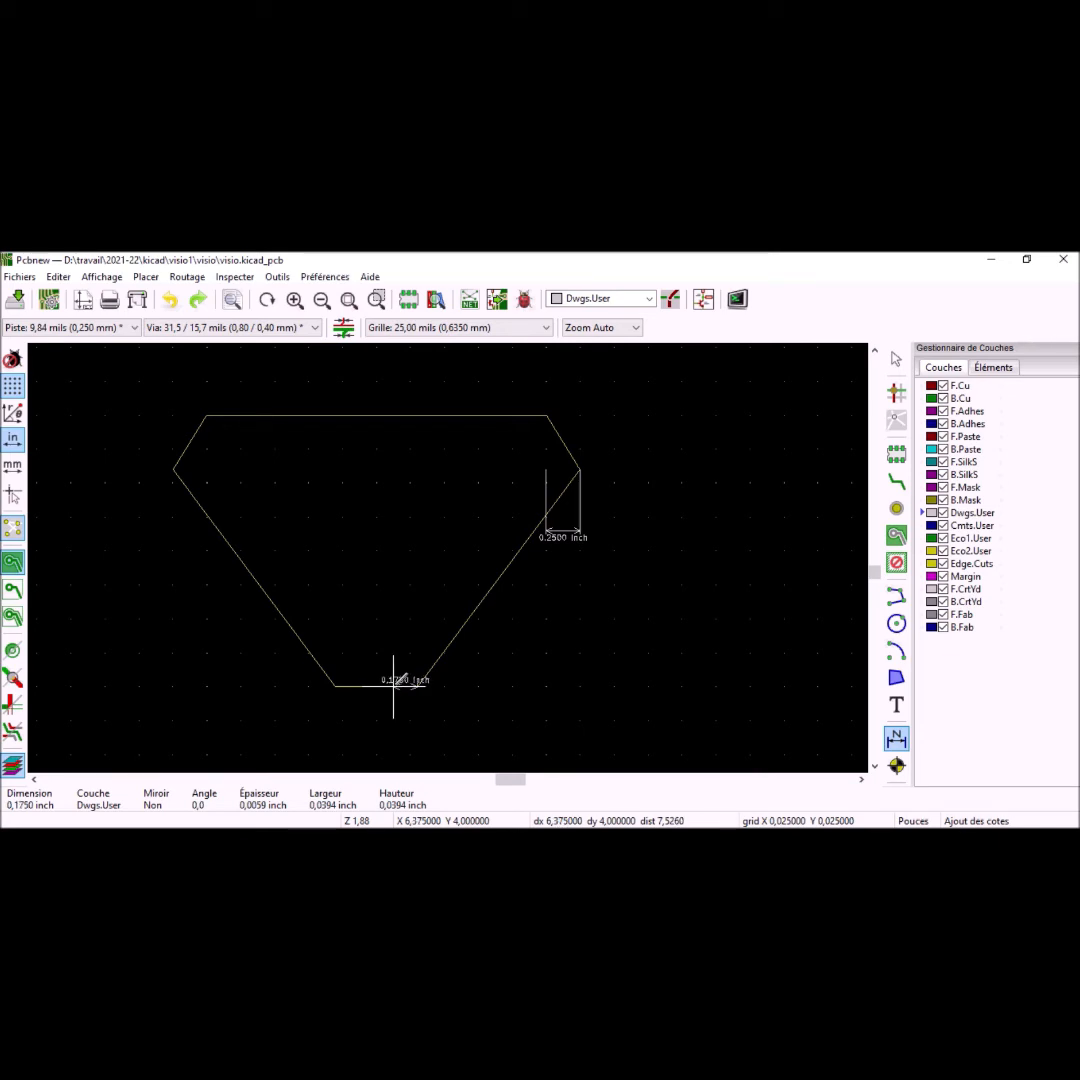
{"action": "left_click", "coordinate": [393, 685]}
{"action": "left_click", "coordinate": [393, 710]}
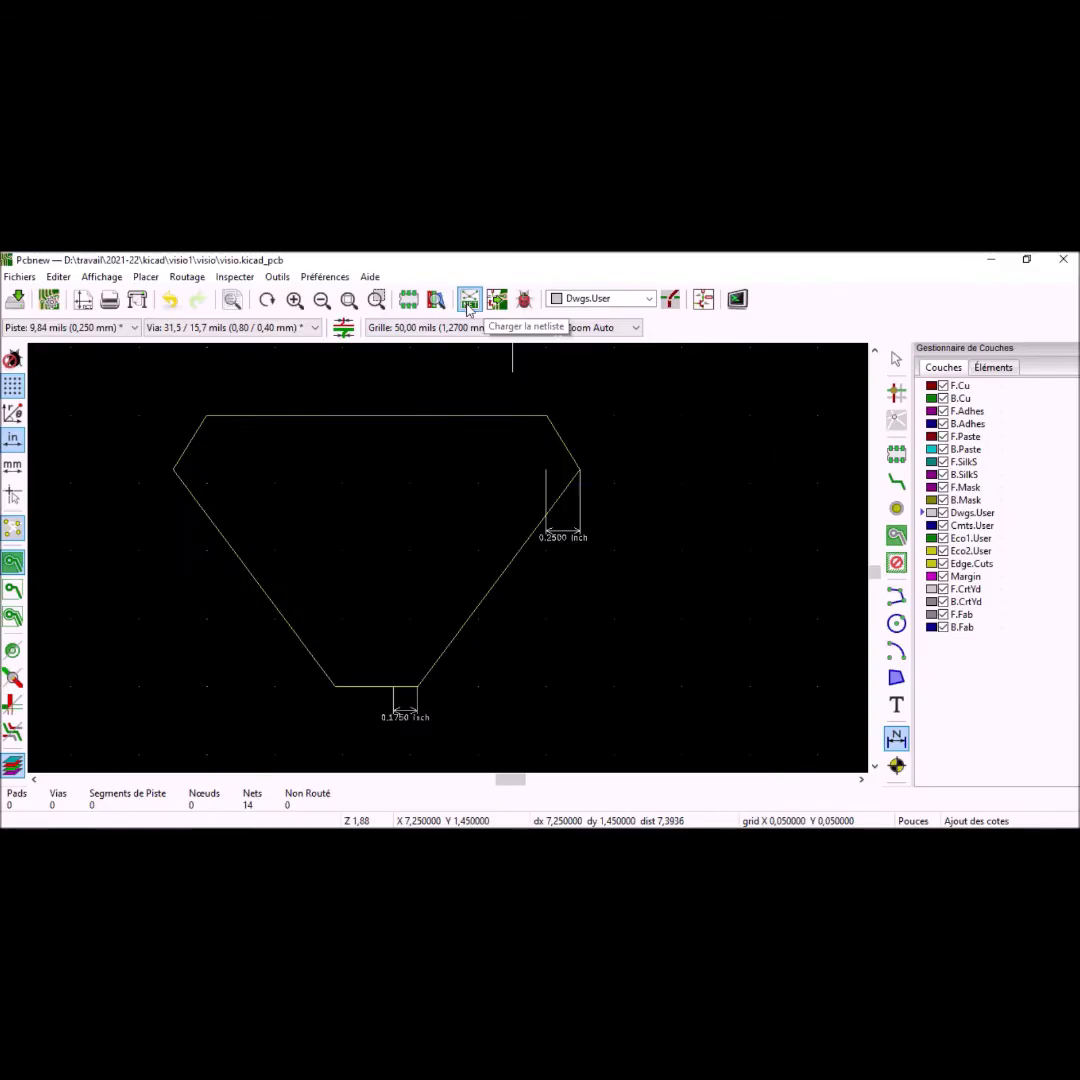
Load the netlist visio.net and update the PCB with its footprints, confirming the update.
{"action": "left_click", "coordinate": [469, 300]}
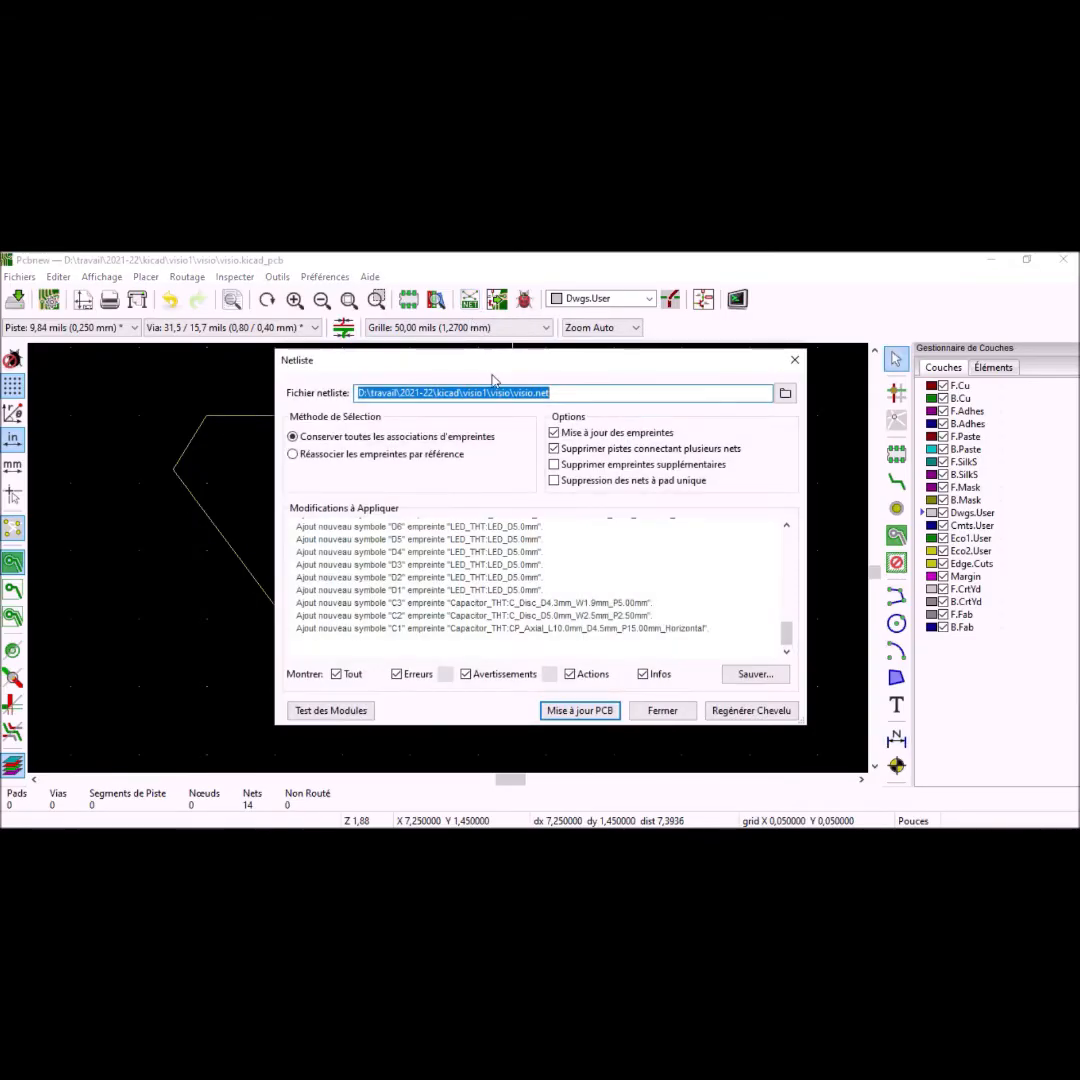
{"action": "left_click", "coordinate": [583, 711]}
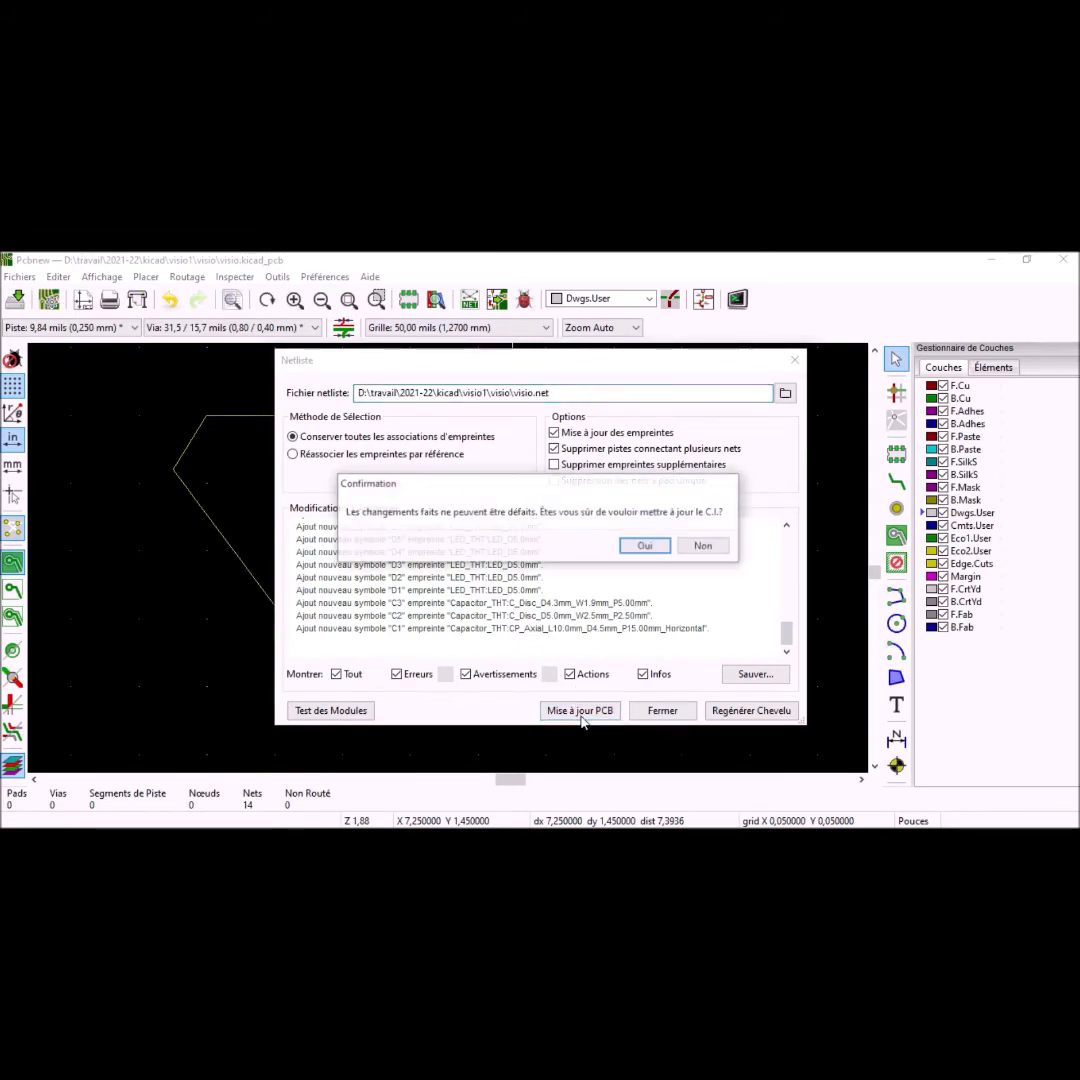
{"action": "left_click", "coordinate": [638, 543]}
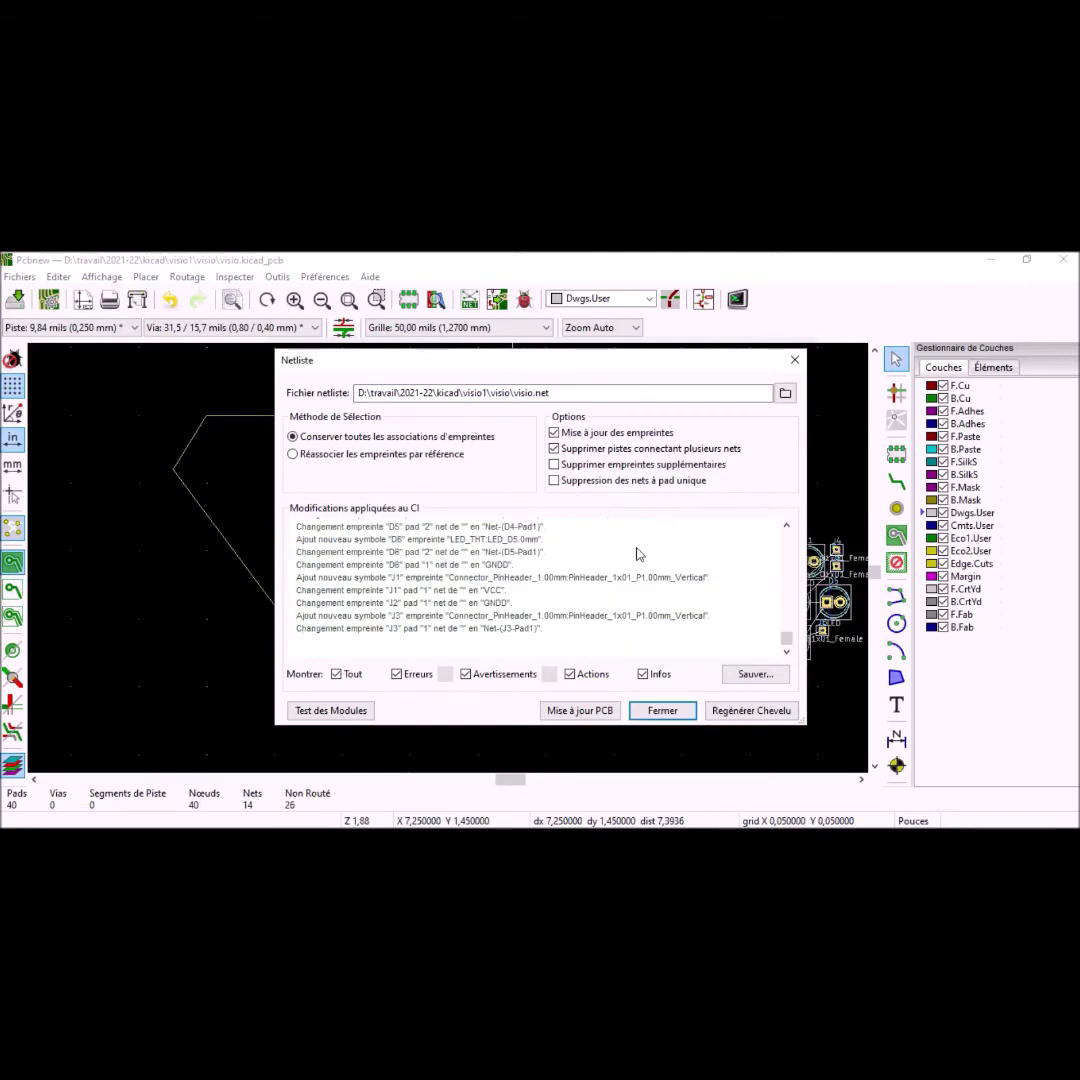
{"action": "left_click", "coordinate": [663, 711]}
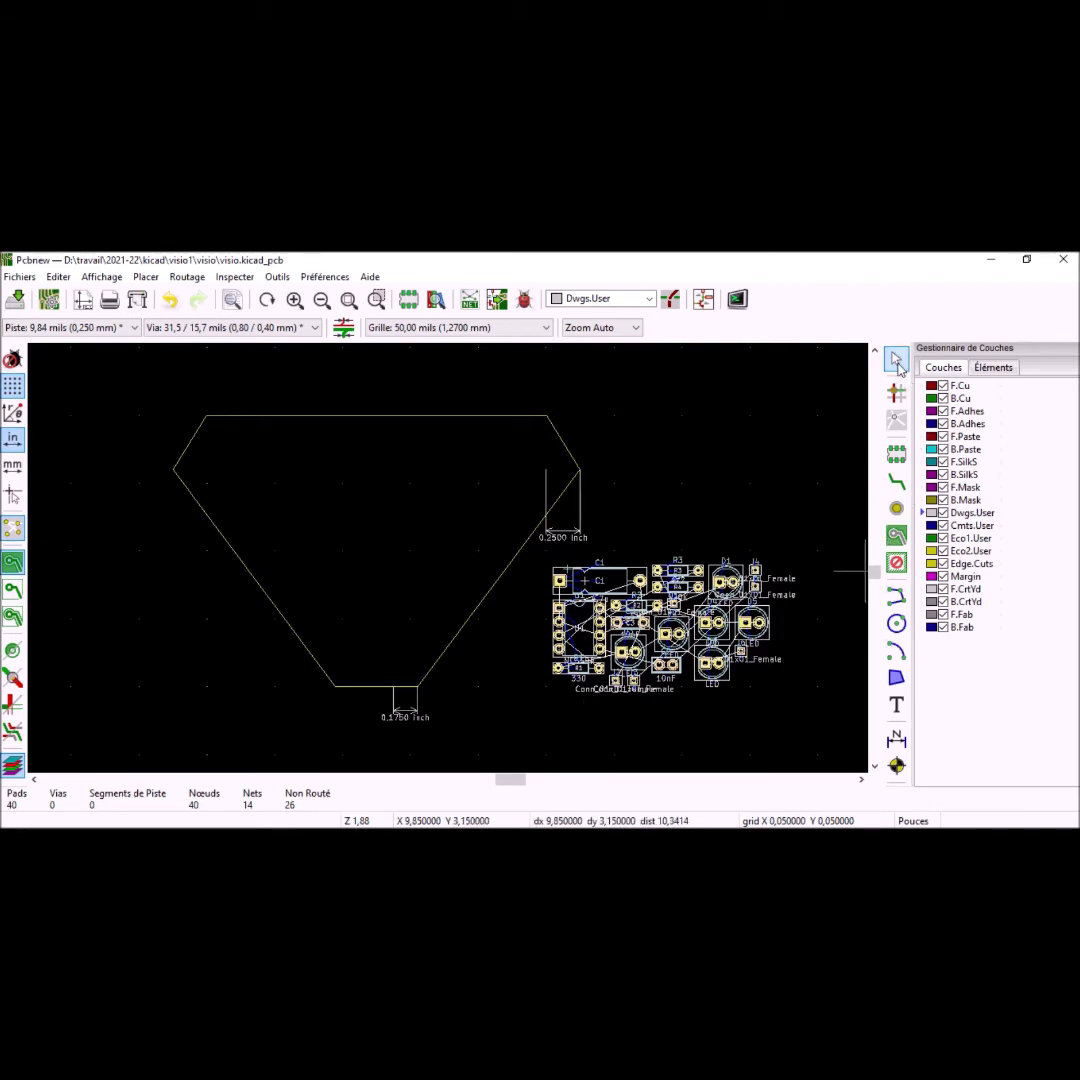
Move the LEDs D5, D6 and D1 from the imported footprint cluster into the lower part of the board outline.
{"action": "scroll", "coordinate": [742, 577], "scroll_direction": "up", "scroll_amount": 1}
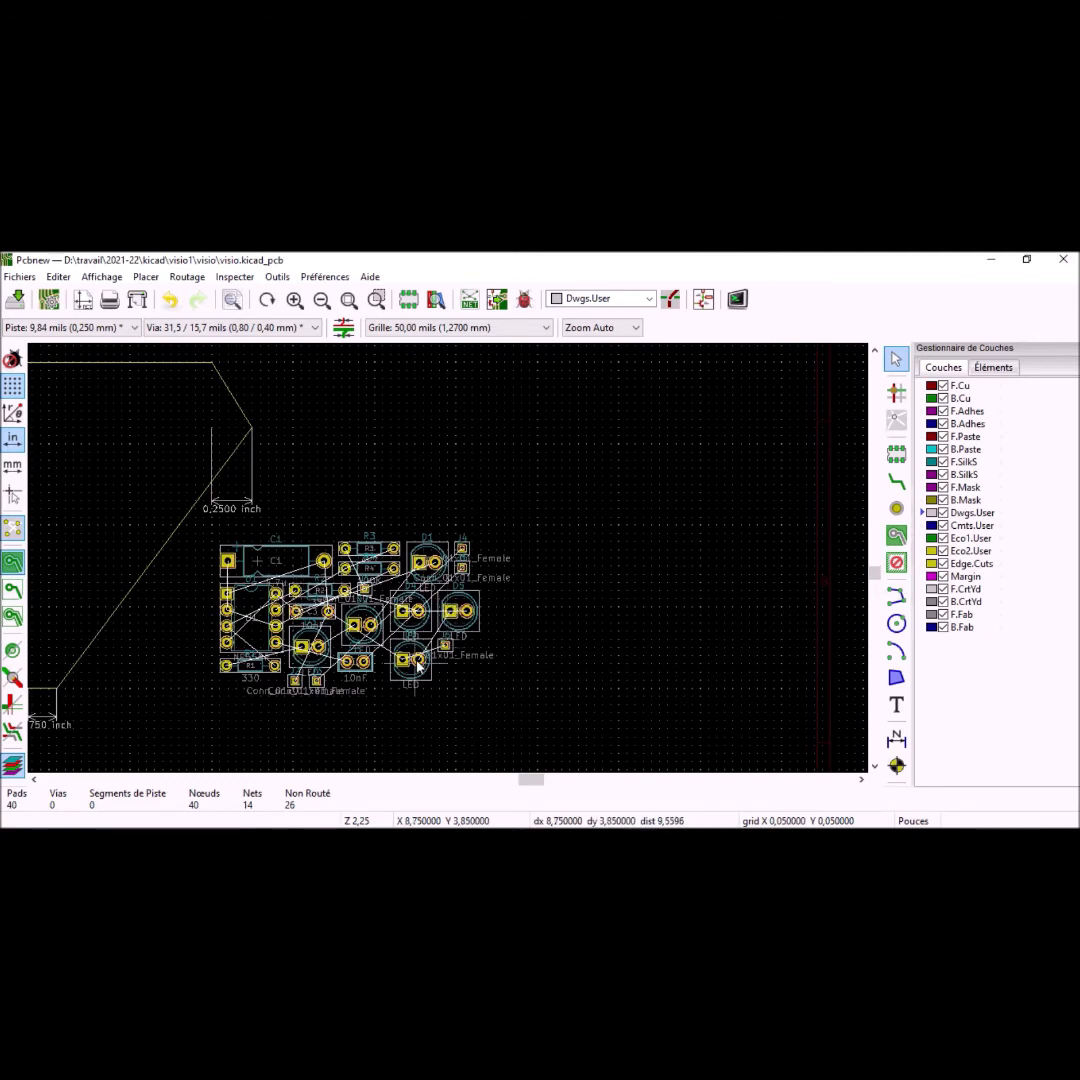
{"action": "left_click", "coordinate": [451, 615]}
{"action": "left_click_drag", "start_coordinate": [451, 615], "coordinate": [140, 647]}
{"action": "left_click_drag", "start_coordinate": [533, 662], "coordinate": [352, 713]}
{"action": "left_click_drag", "start_coordinate": [530, 662], "coordinate": [160, 582]}
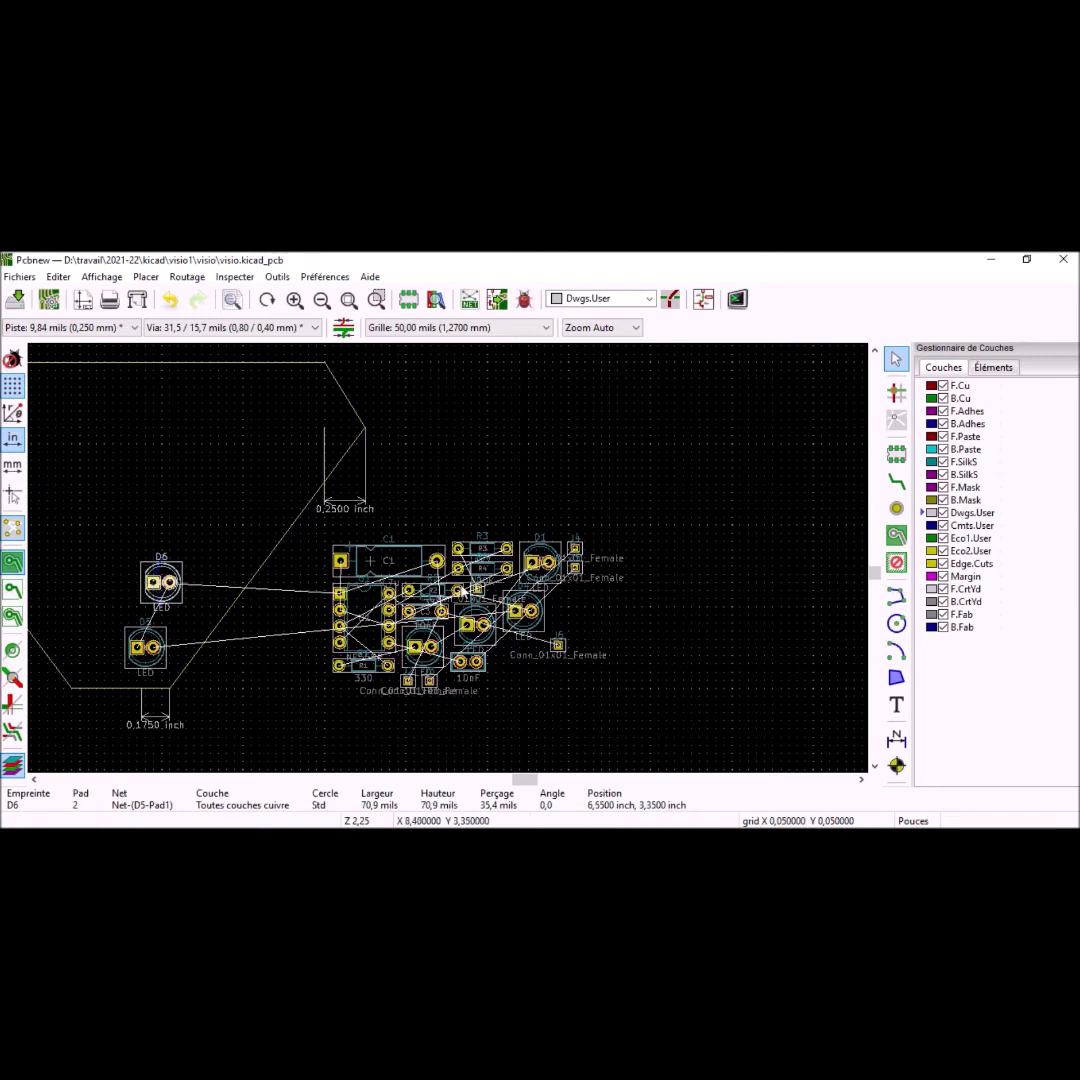
{"action": "left_click", "coordinate": [551, 566]}
{"action": "left_click_drag", "start_coordinate": [551, 566], "coordinate": [90, 634]}
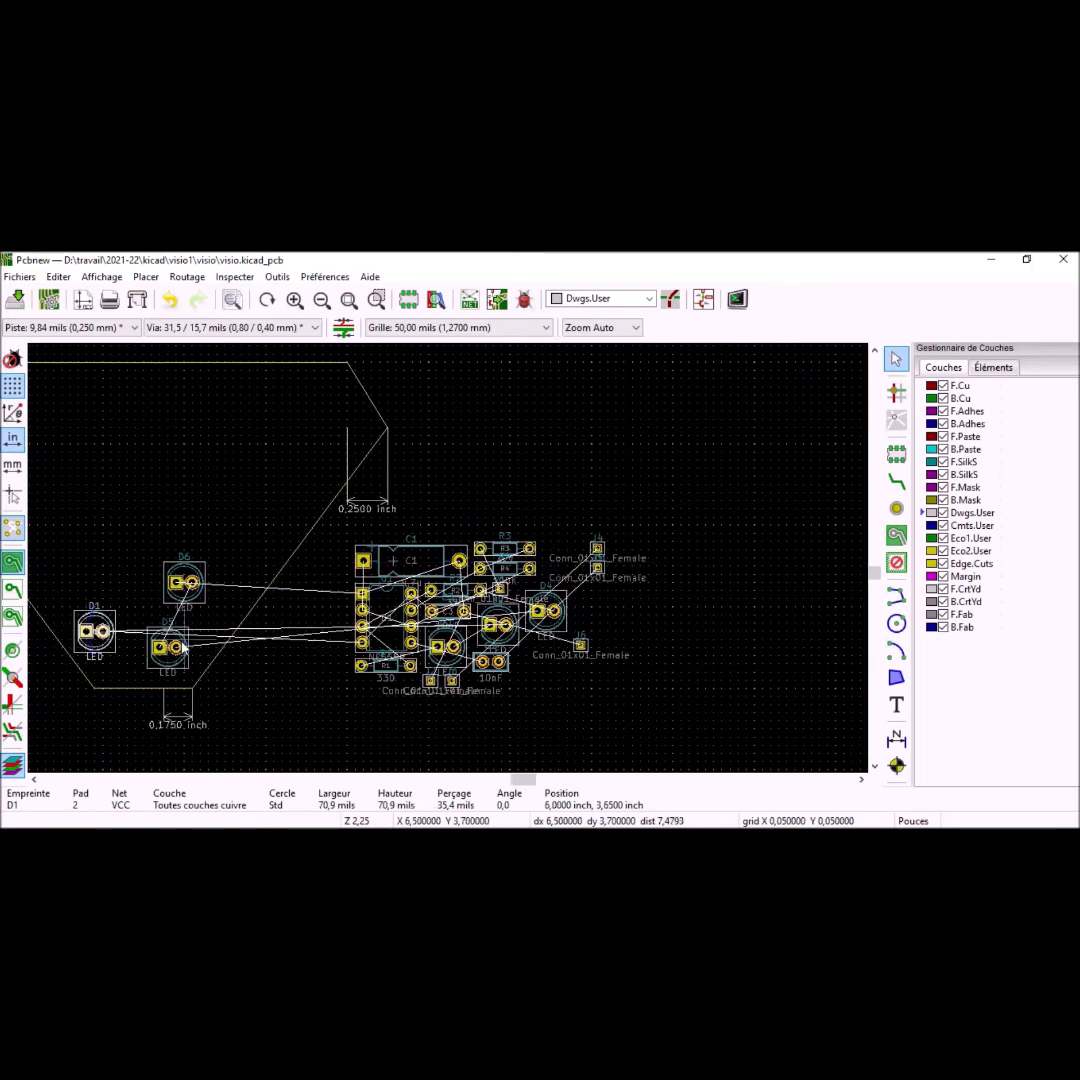
Move LEDs D6 and D5 higher inside the board outline and place D1 near the lower right corner.
{"action": "left_click_drag", "start_coordinate": [177, 650], "coordinate": [152, 574]}
{"action": "left_click_drag", "start_coordinate": [161, 647], "coordinate": [123, 561]}
{"action": "left_click", "coordinate": [102, 633]}
{"action": "left_click_drag", "start_coordinate": [103, 637], "coordinate": [165, 648]}
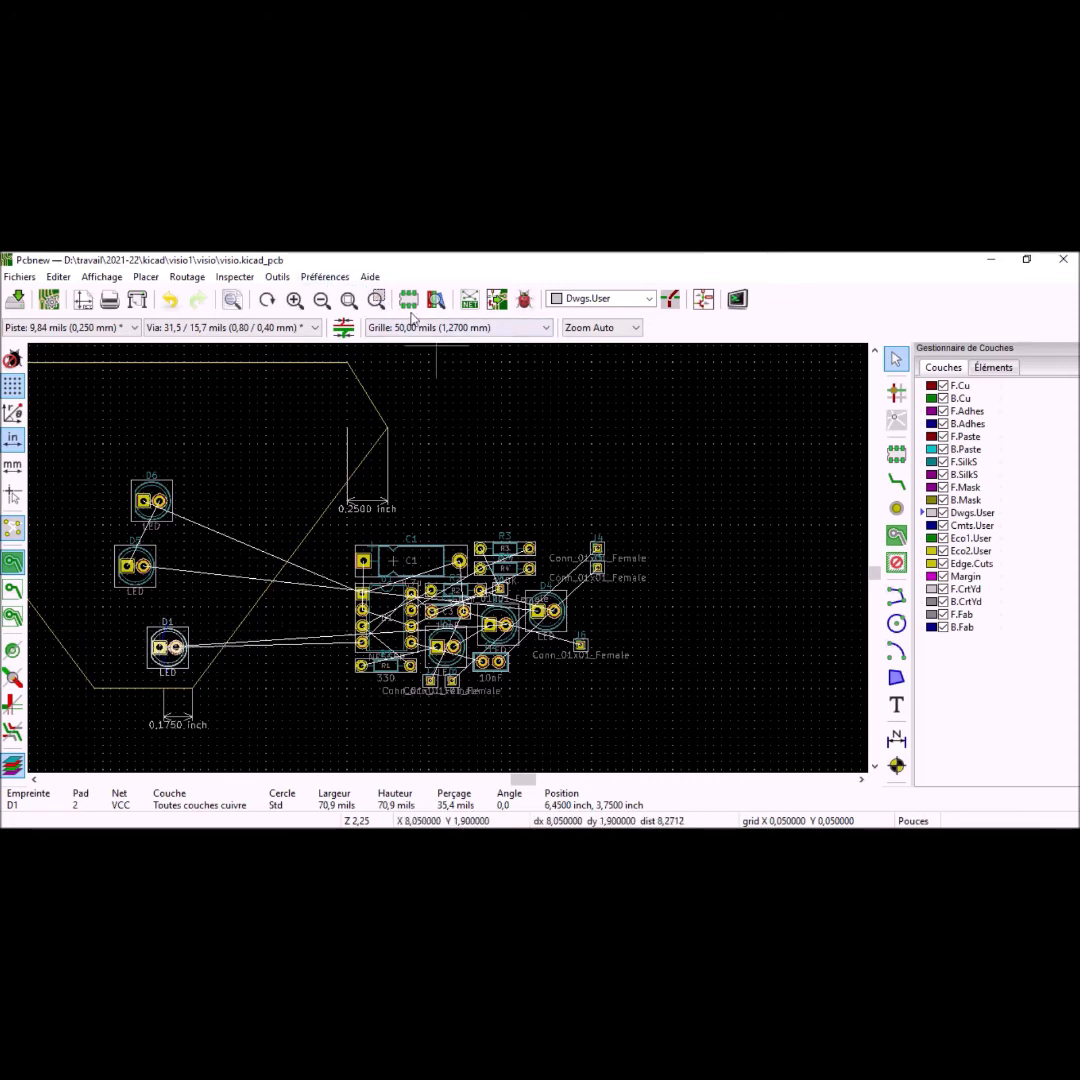
Set the grid to 25 mils and shift LED D1 left so its second pad sits at X 6.375, Y 3.75 inch.
{"action": "left_click", "coordinate": [420, 327]}
{"action": "left_click", "coordinate": [424, 368]}
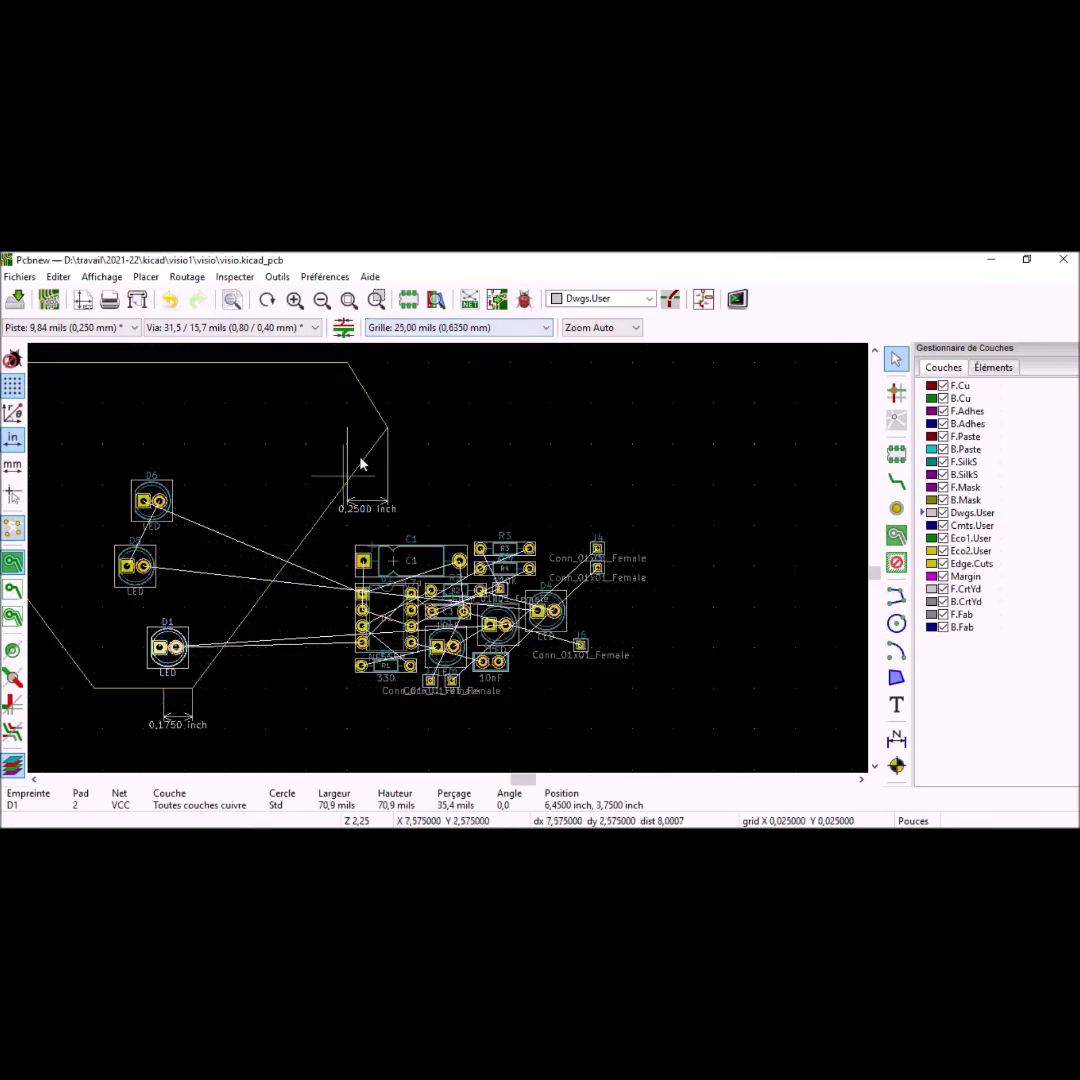
{"action": "left_click_drag", "start_coordinate": [180, 652], "coordinate": [165, 649]}
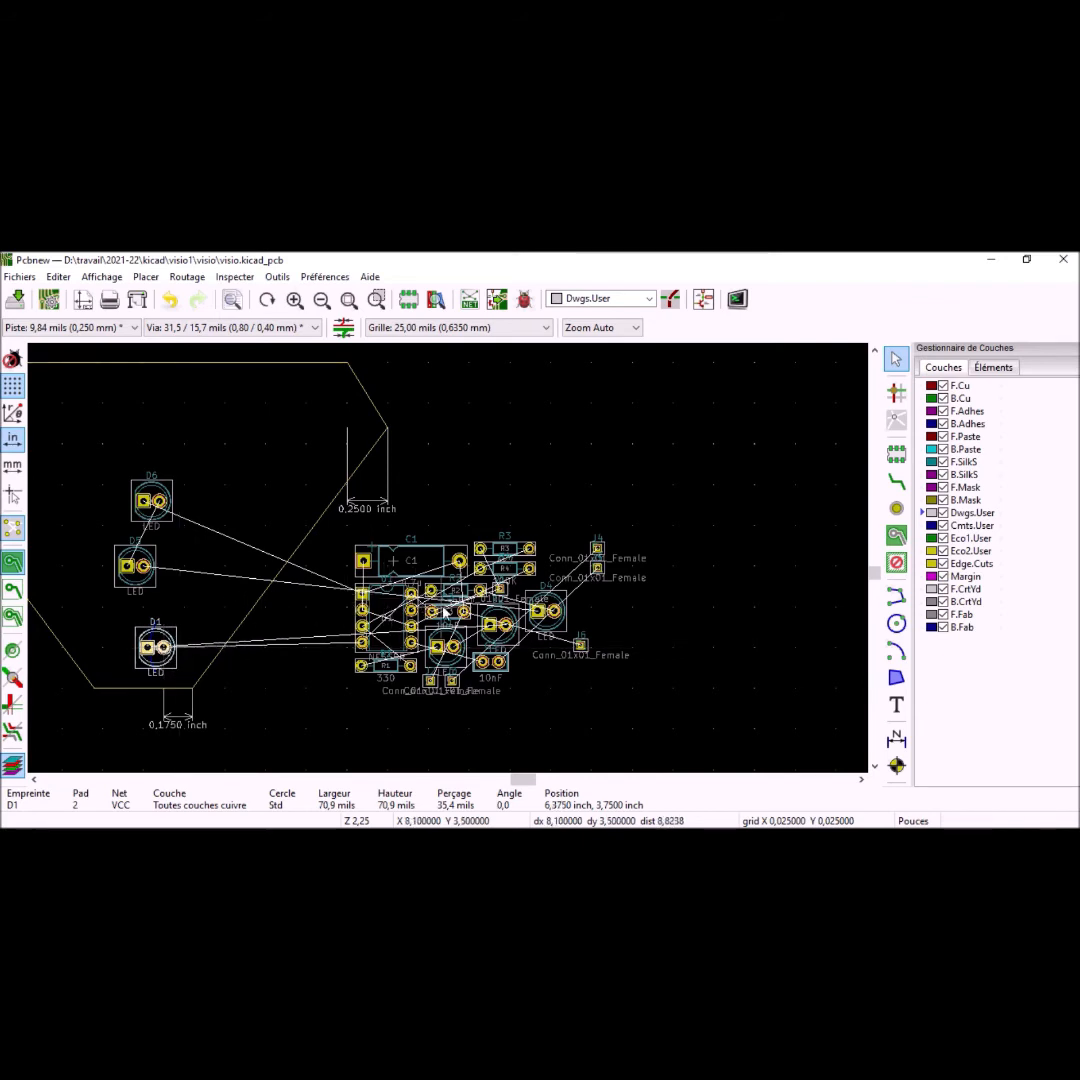
Move LED D3 to the 0.25 inch mark at the outline's right-hand corner and rotate it 90 degrees.
{"action": "left_click", "coordinate": [455, 648]}
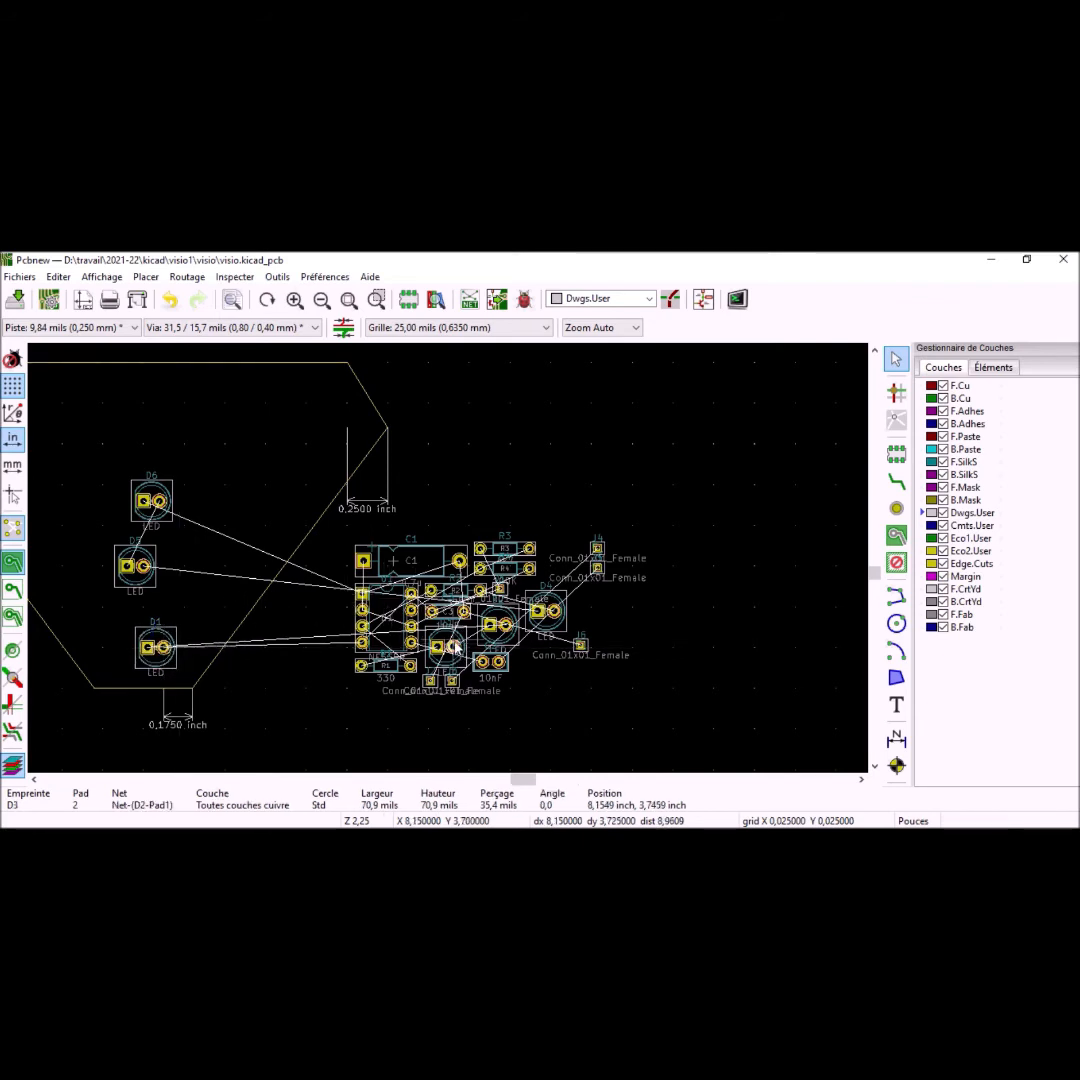
{"action": "left_click_drag", "start_coordinate": [455, 648], "coordinate": [455, 517]}
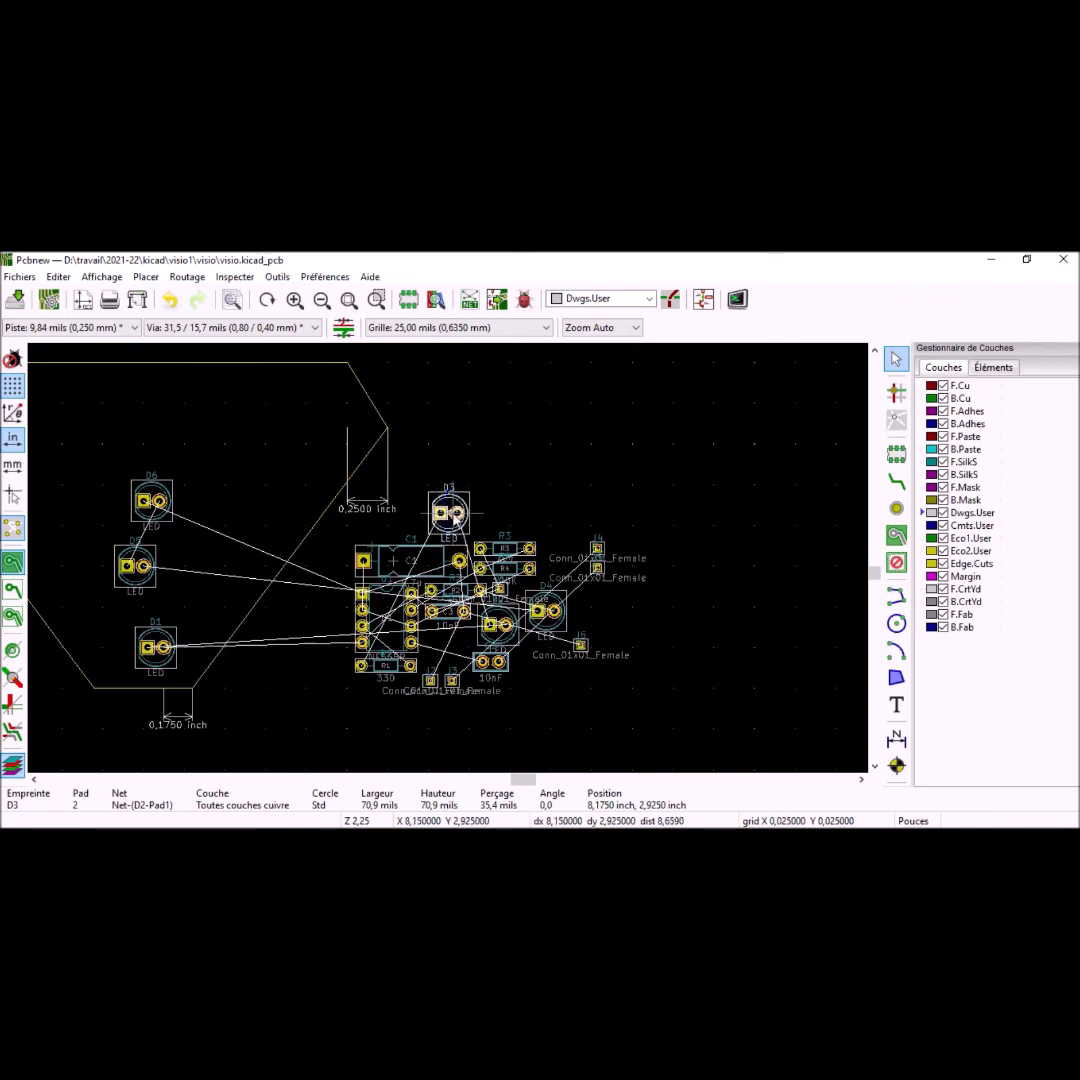
{"action": "left_click_drag", "start_coordinate": [455, 517], "coordinate": [350, 430]}
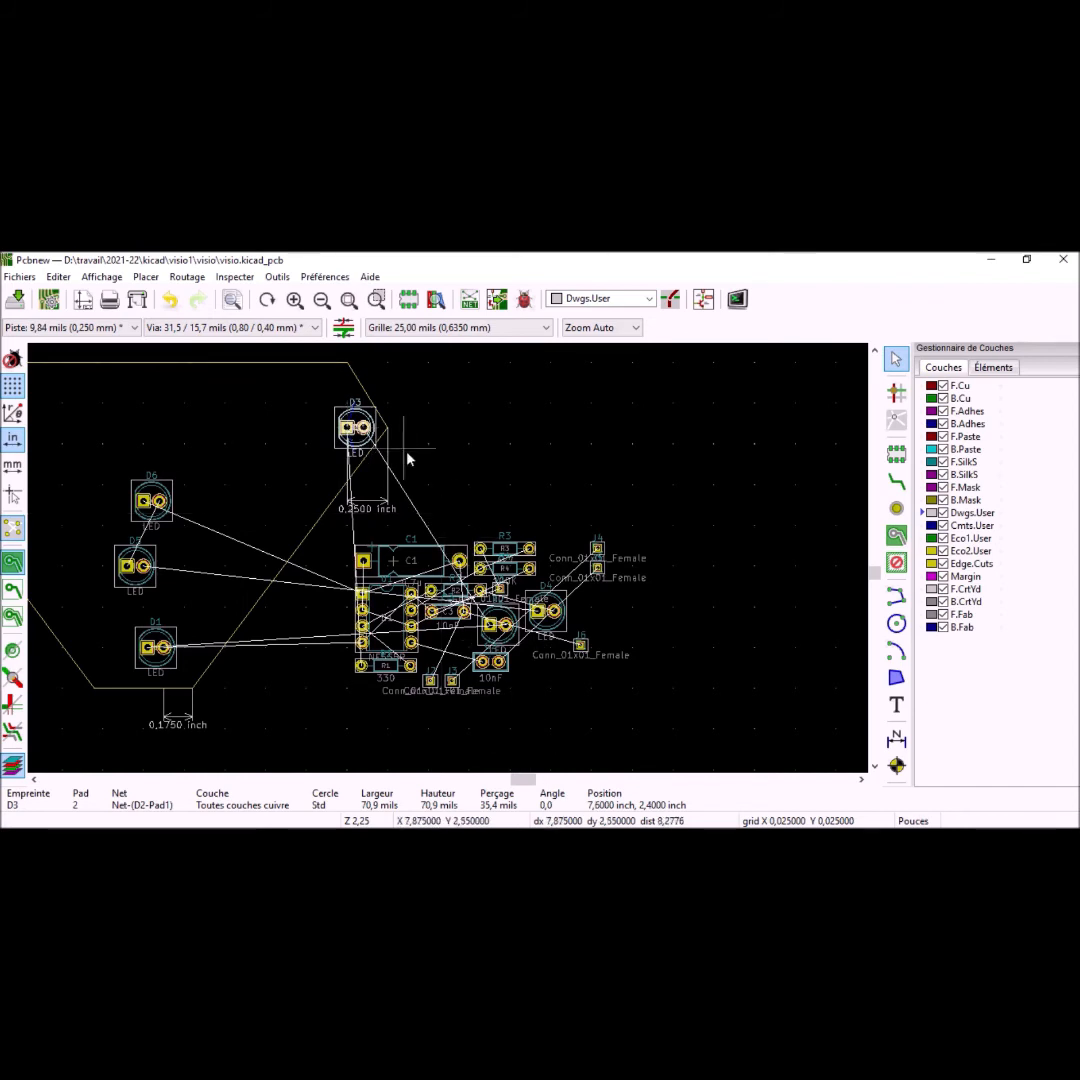
{"action": "key", "text": "r"}
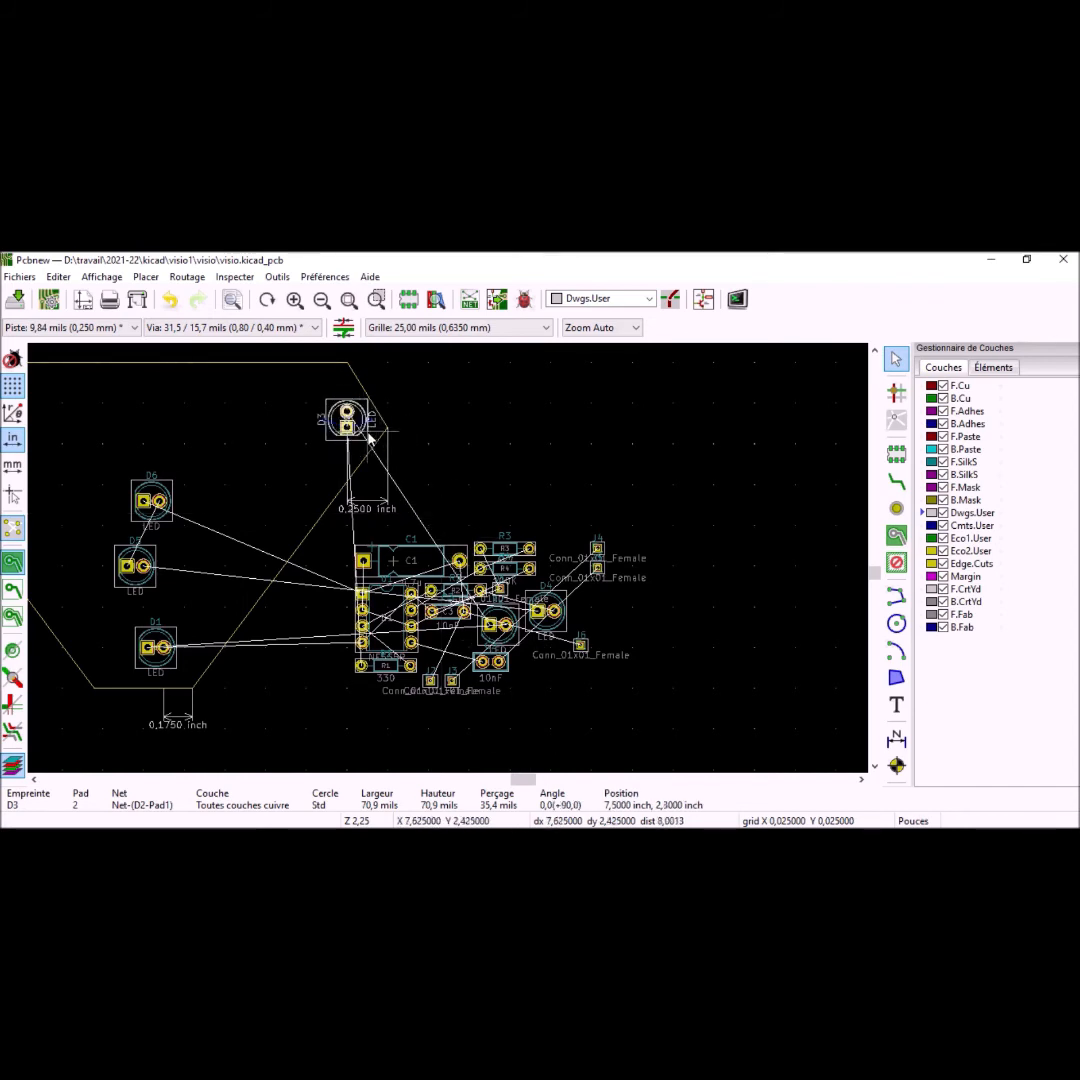
{"action": "left_click", "coordinate": [475, 447]}
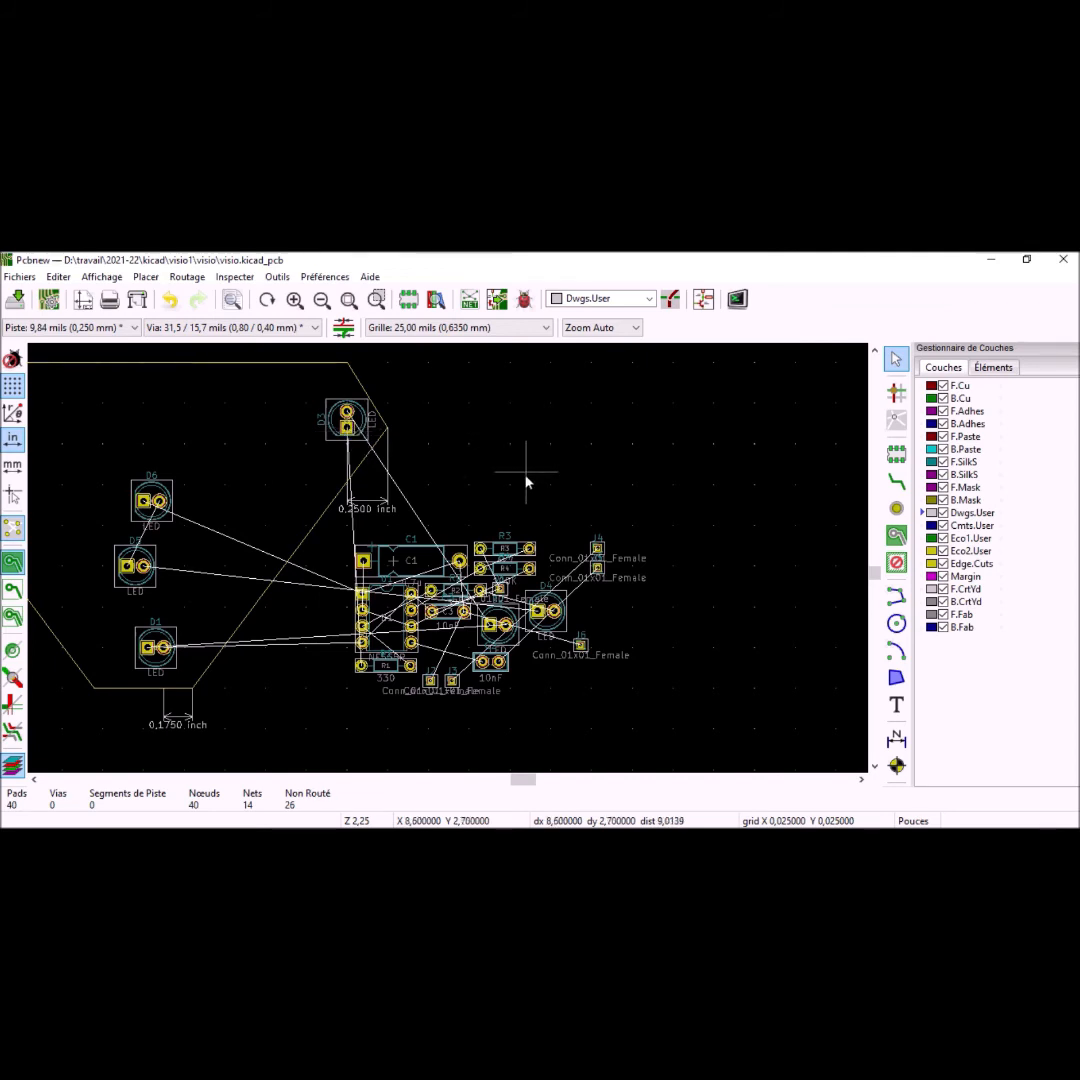
Move LED D2 to the outline's left-hand corner, rotate it 270 degrees and align its pads at X 5.0 inch.
{"action": "scroll", "coordinate": [303, 626], "scroll_direction": "down", "scroll_amount": 1}
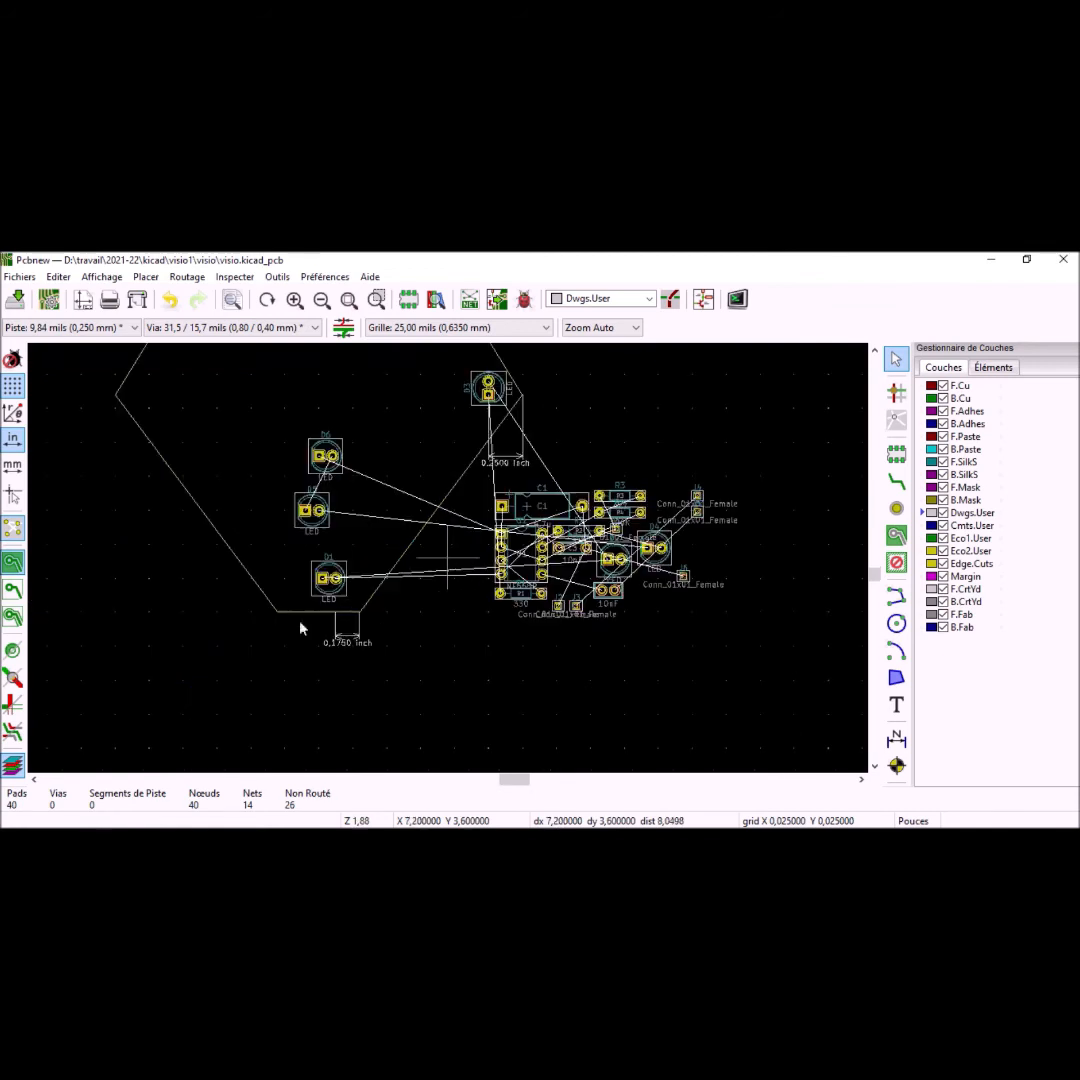
{"action": "scroll", "coordinate": [443, 443], "scroll_direction": "up", "scroll_amount": 1}
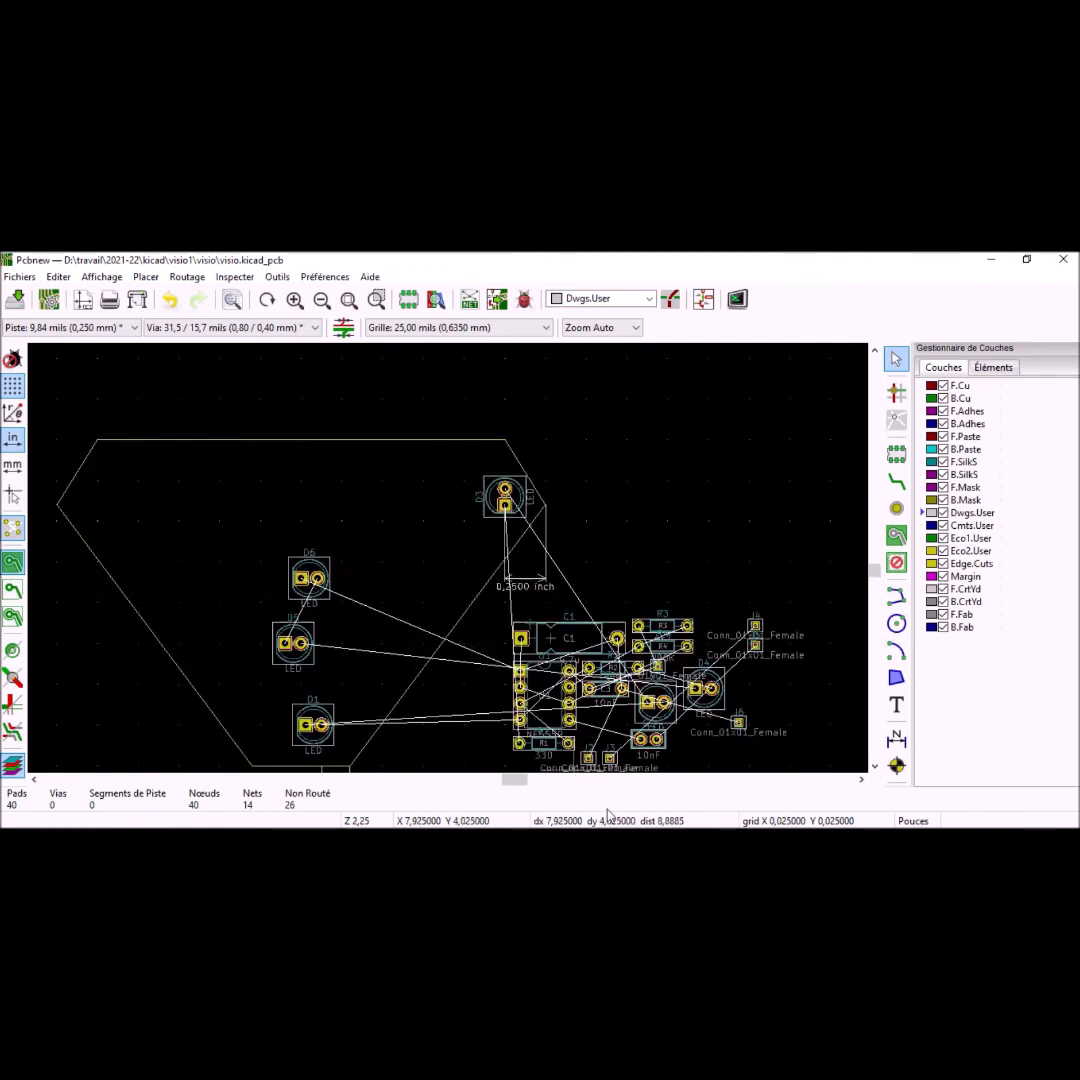
{"action": "left_click", "coordinate": [664, 704]}
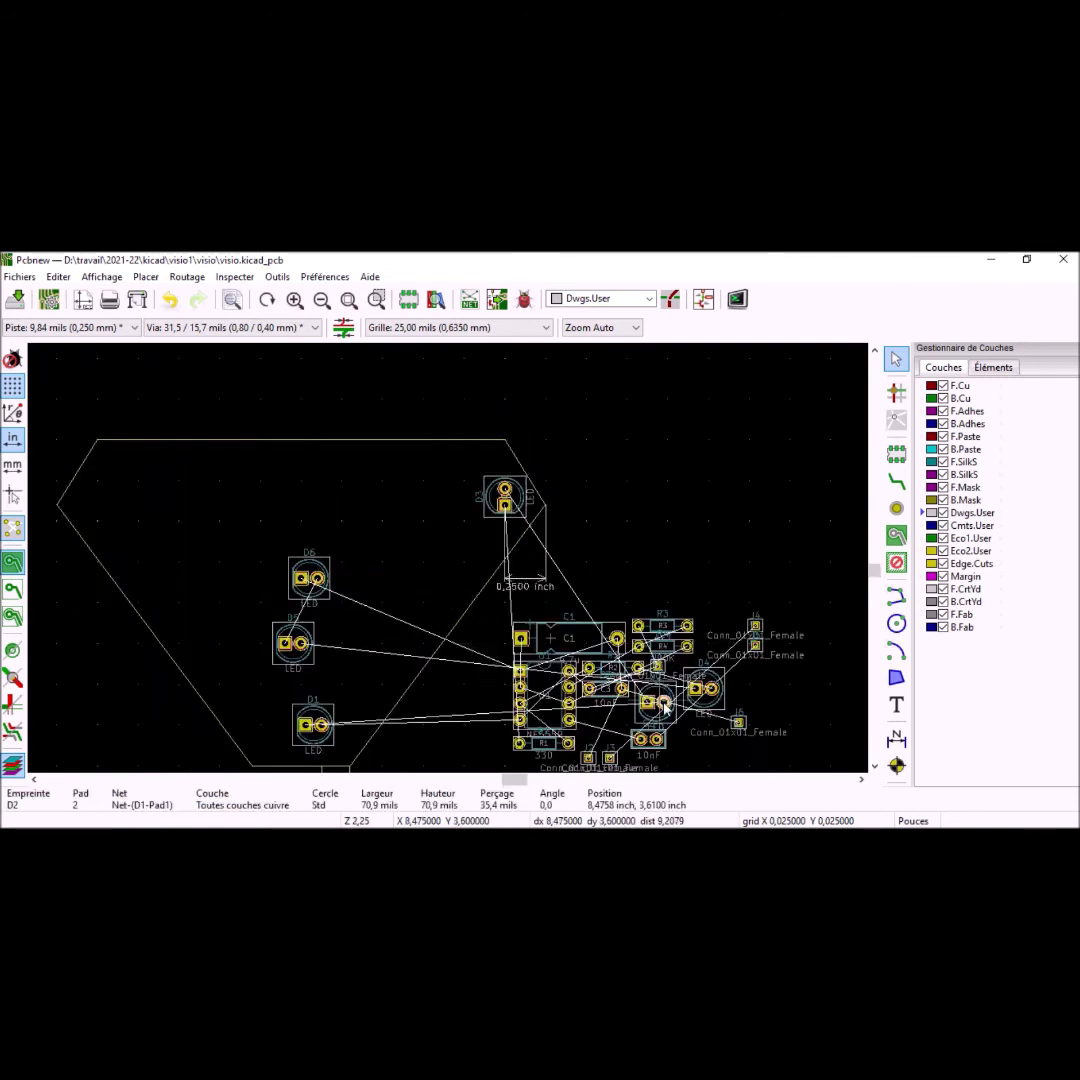
{"action": "key", "text": "m"}
{"action": "left_click", "coordinate": [597, 510]}
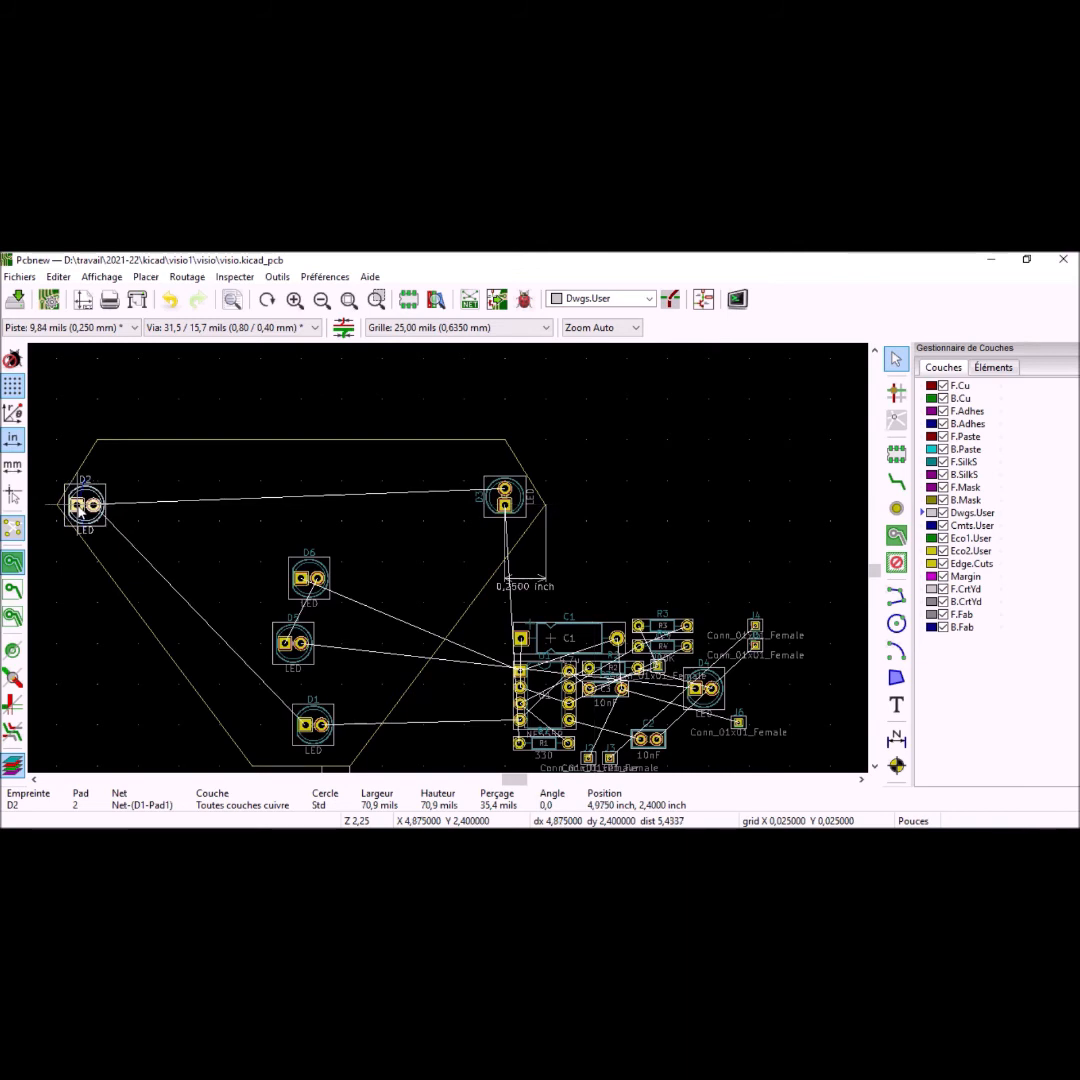
{"action": "key", "text": "r"}
{"action": "key", "text": "r"}
{"action": "key", "text": "r"}
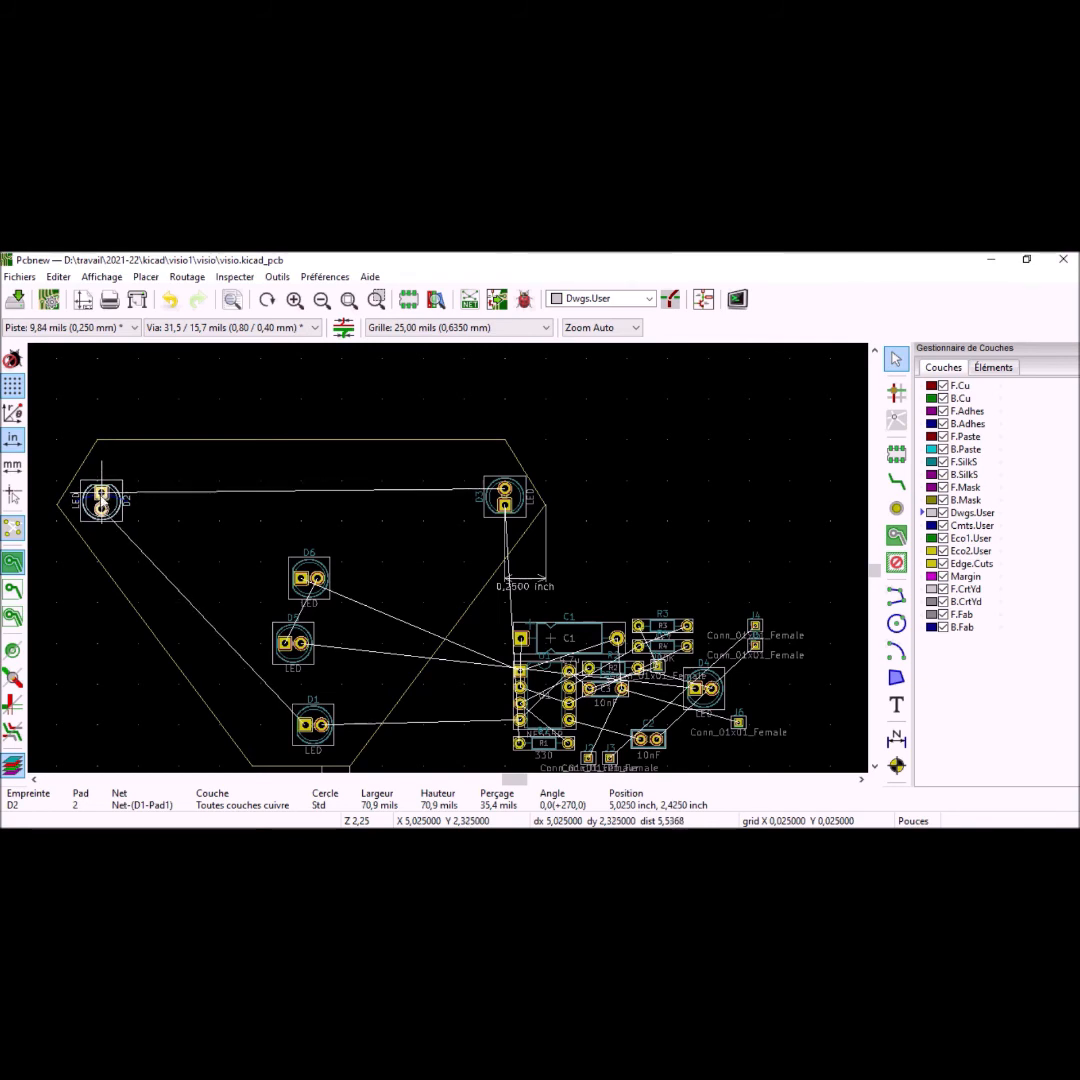
{"action": "left_click", "coordinate": [96, 485]}
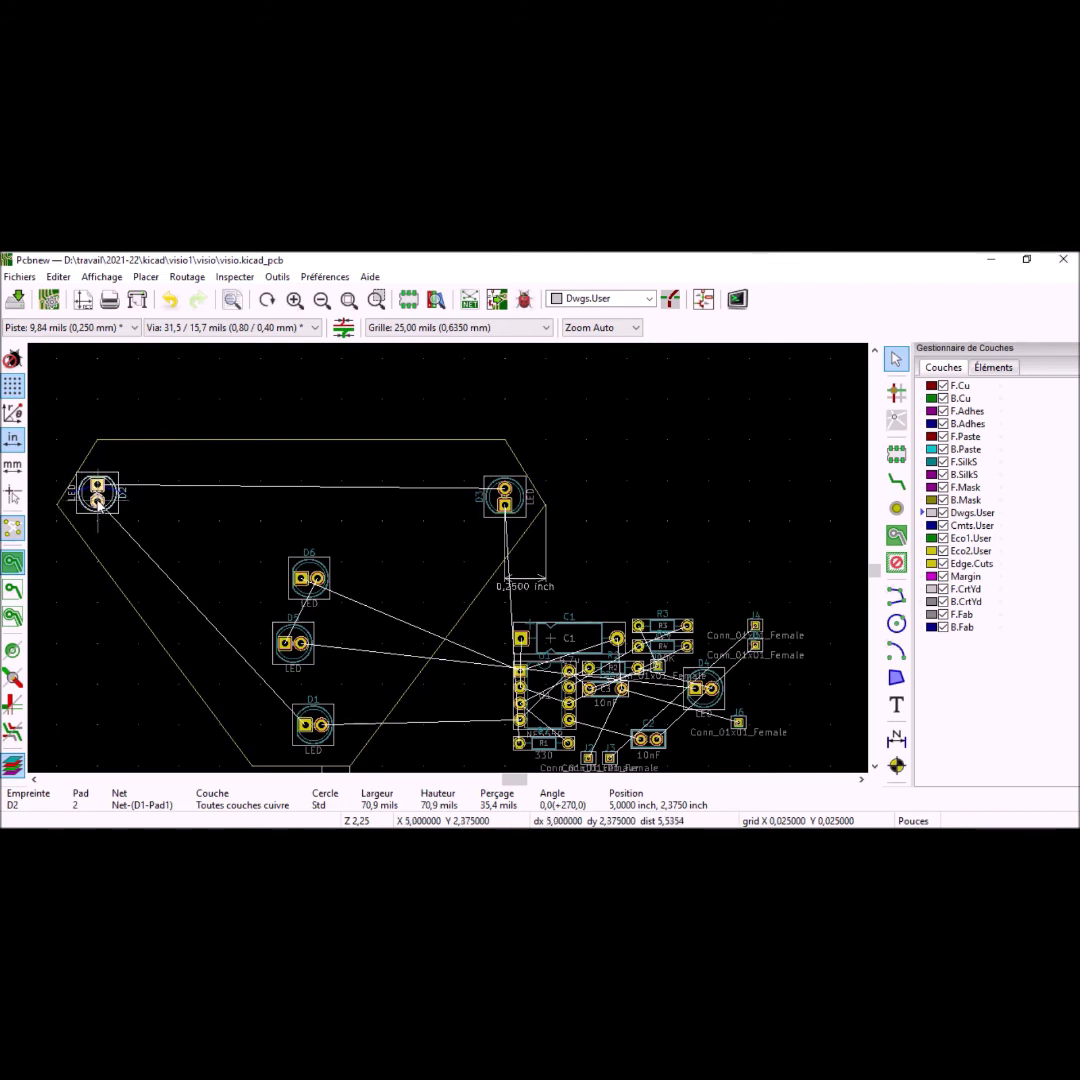
{"action": "left_click_drag", "start_coordinate": [98, 502], "coordinate": [98, 506]}
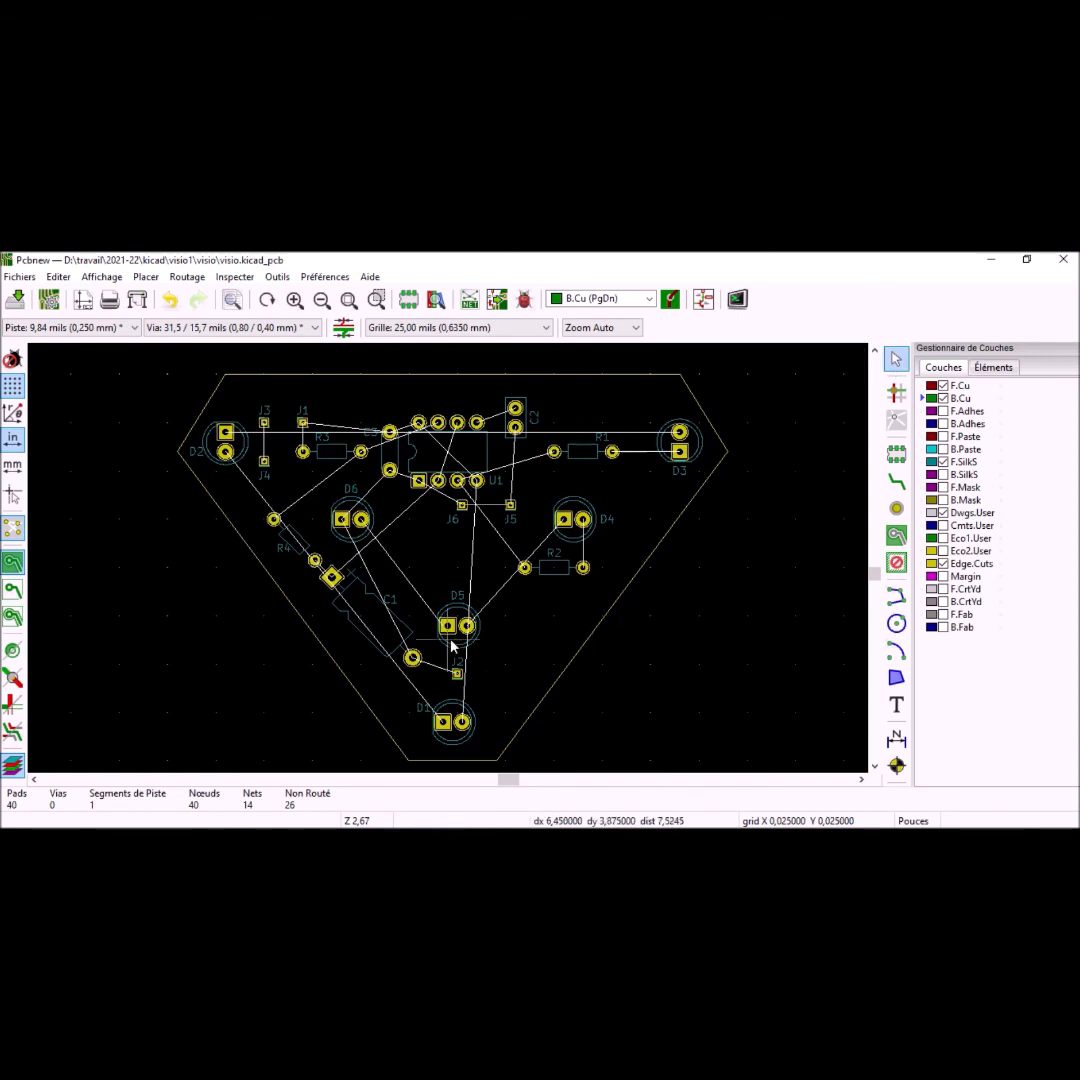
Open the footprint properties of capacitor C1 and select its custom orientation angle for editing.
{"action": "left_click", "coordinate": [378, 637]}
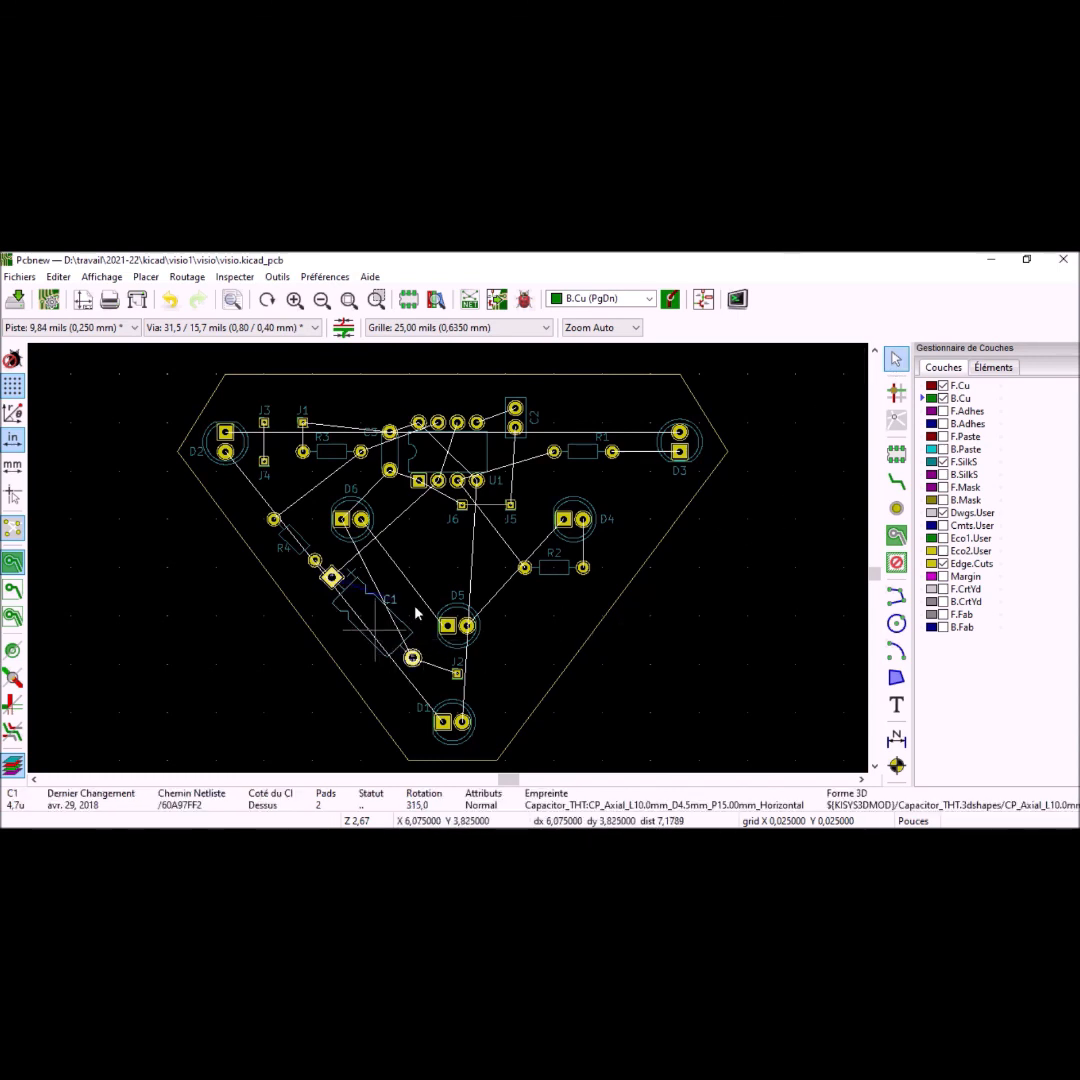
{"action": "double_click", "coordinate": [342, 614]}
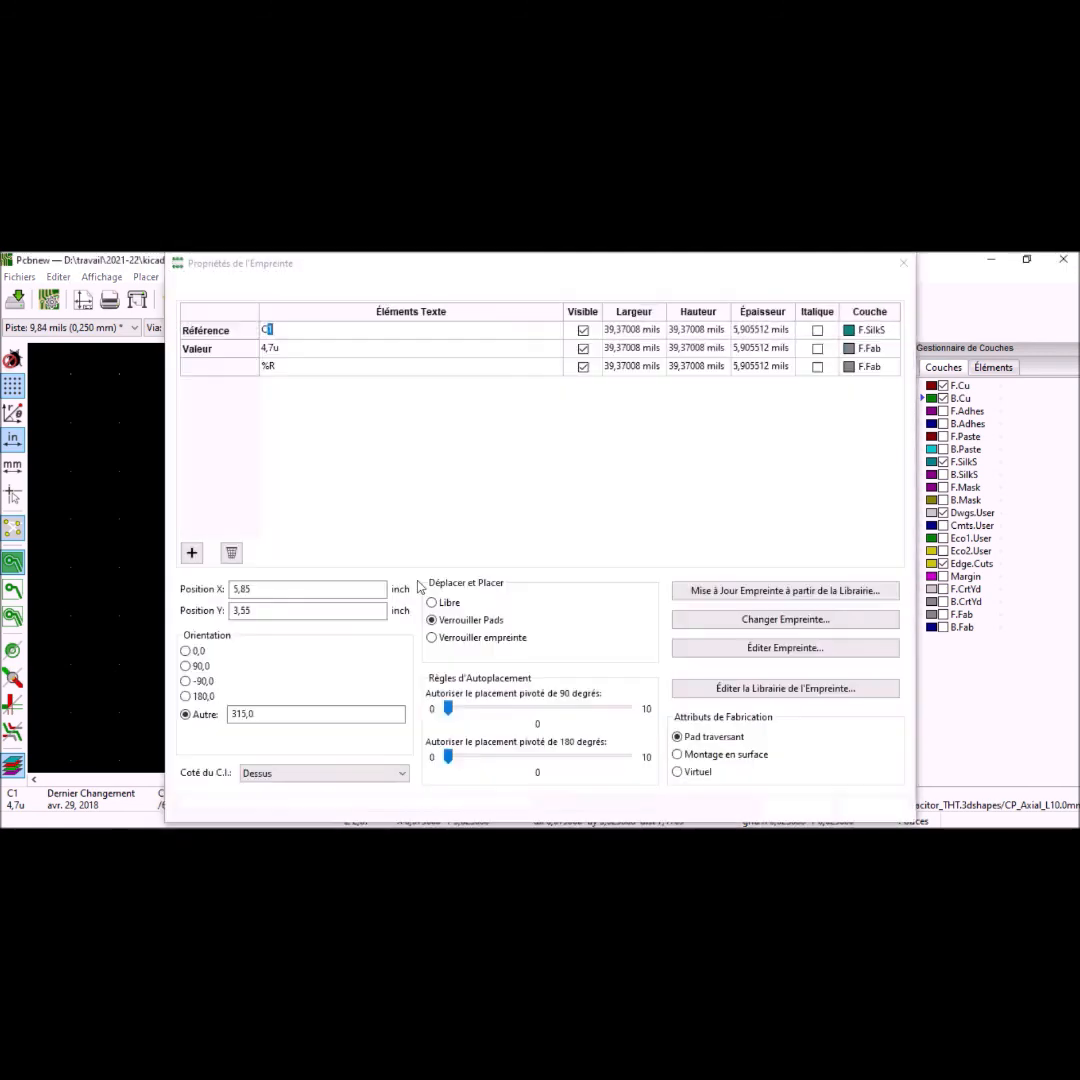
{"action": "right_click", "coordinate": [342, 611]}
{"action": "left_click", "coordinate": [489, 509]}
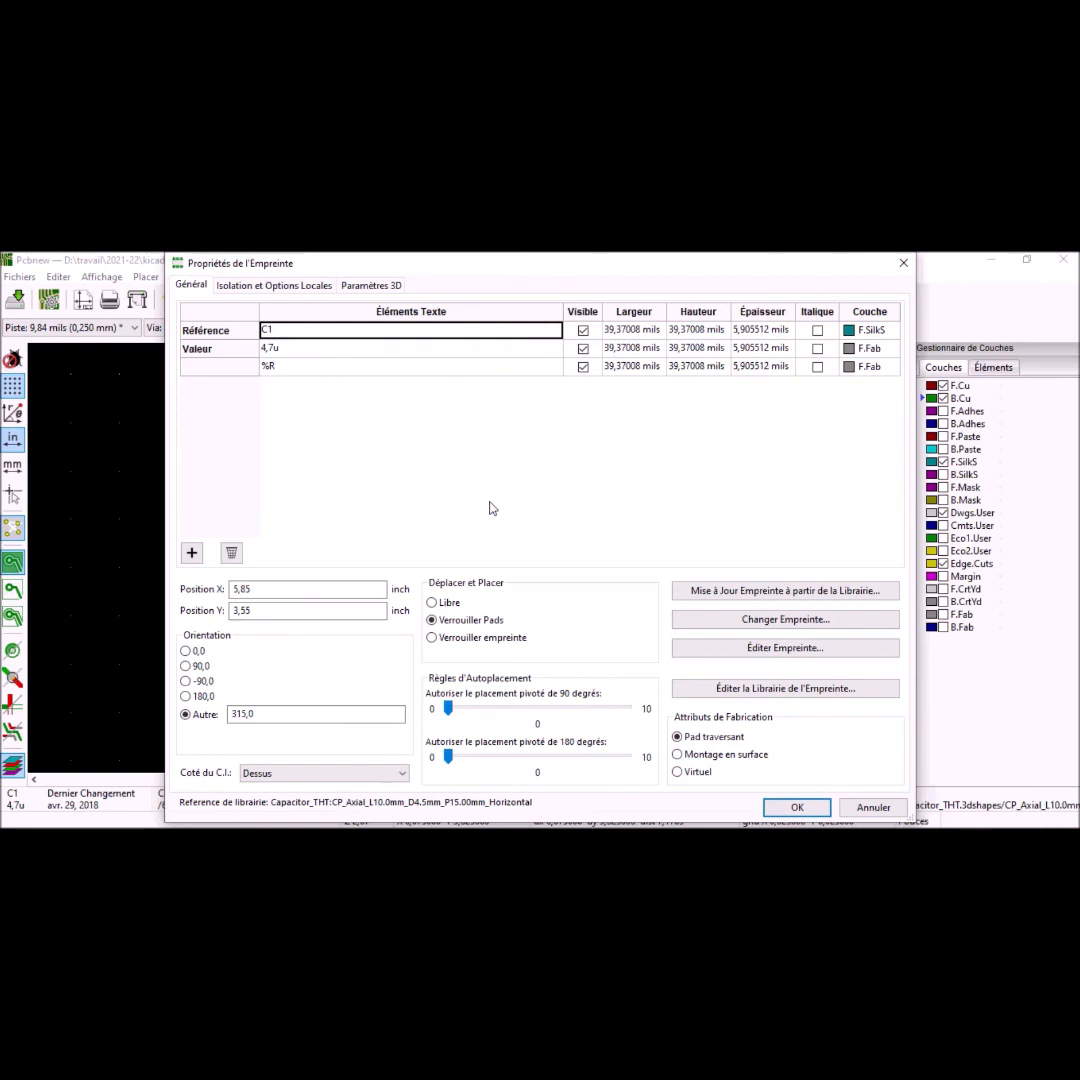
{"action": "left_click", "coordinate": [273, 716]}
{"action": "left_click_drag", "start_coordinate": [273, 716], "coordinate": [215, 733]}
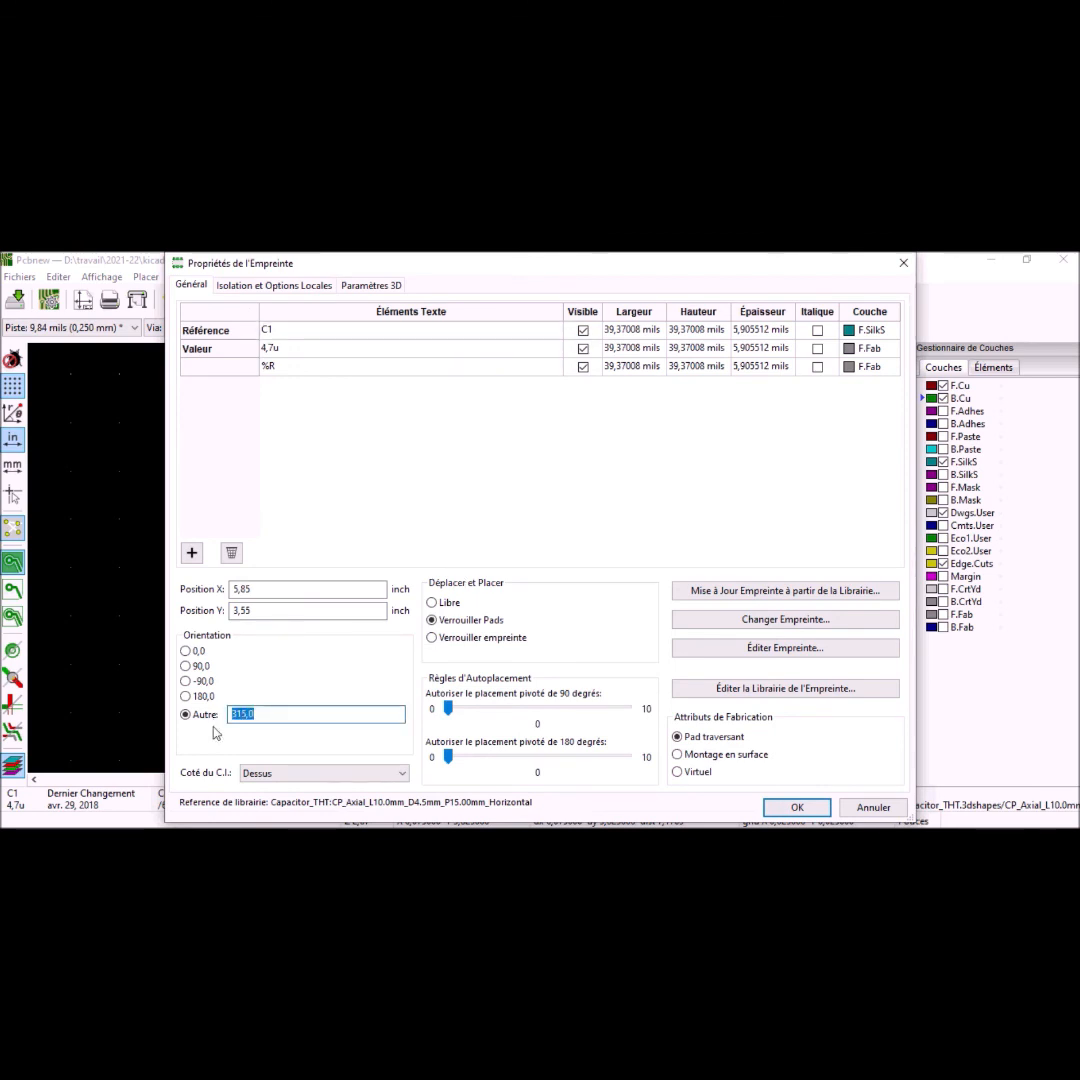